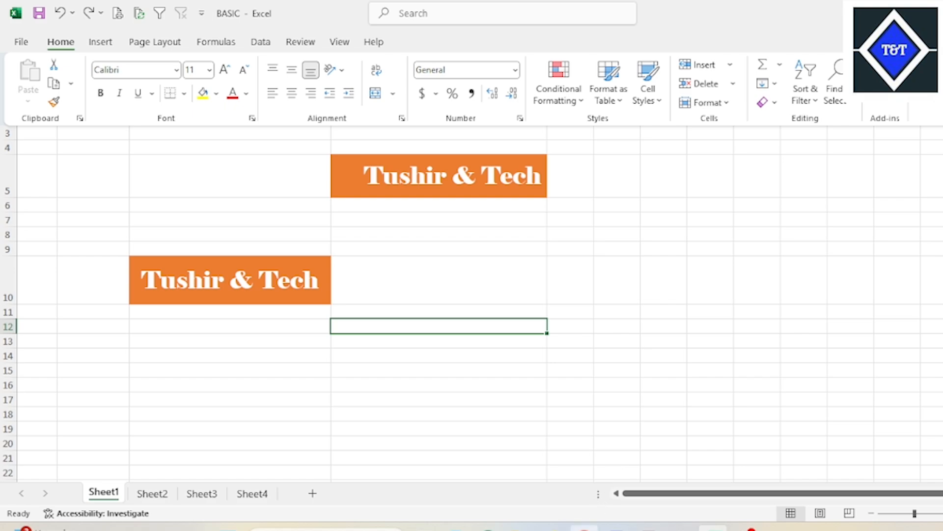
click(592, 526)
scroll(544, 353, up, 11)
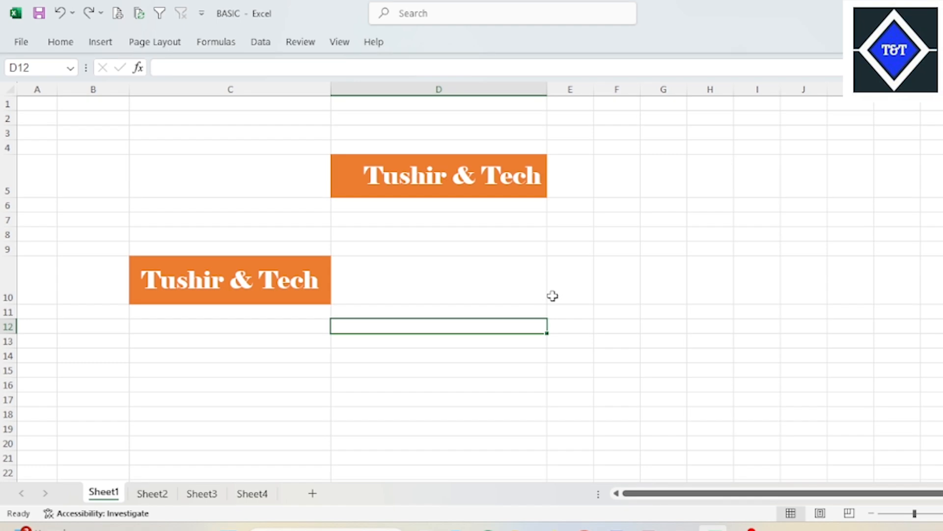
click(73, 43)
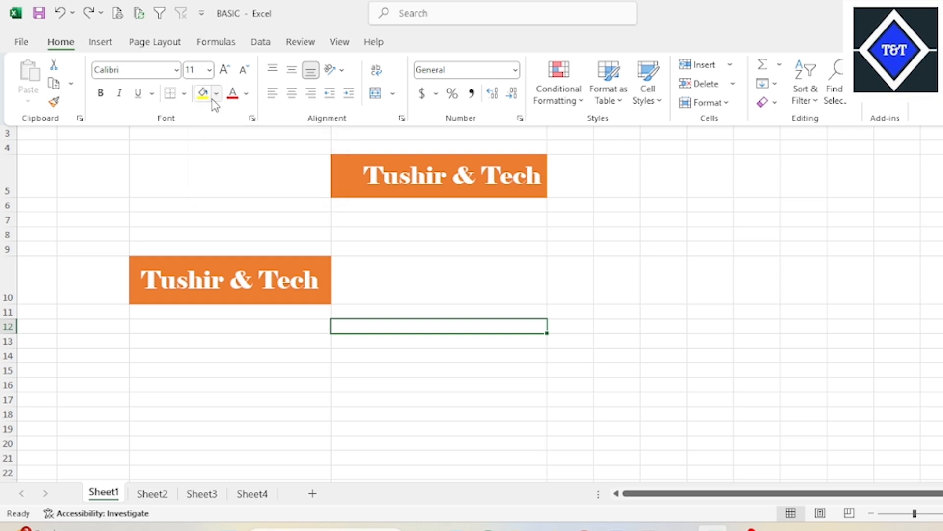
click(353, 225)
click(326, 268)
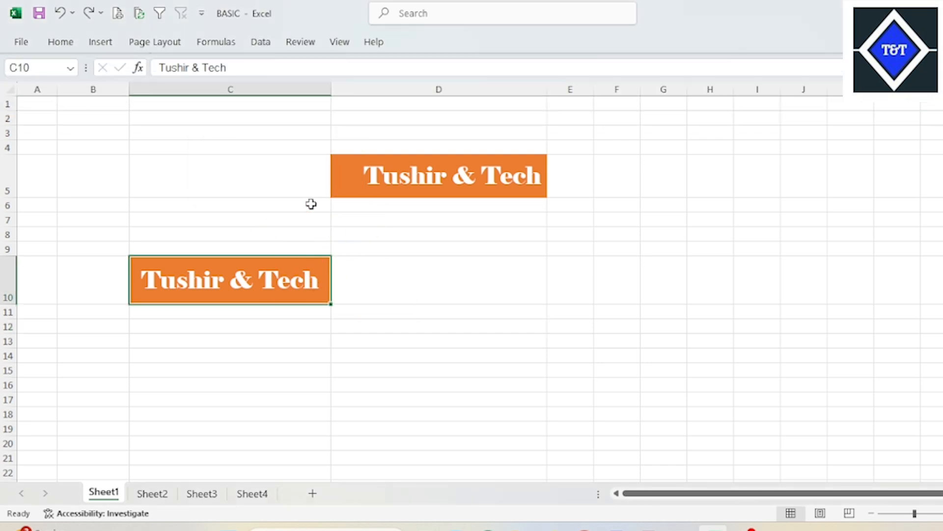
- Clear both orange Tushir & Tech banners by filling blank cell C4 over the cells that hold them
click(253, 150)
drag(331, 154, 585, 381)
click(516, 246)
- Give rows 1 to 10 one uniform height, about twice that of the default rows below
drag(4, 147, 3, 149)
drag(7, 105, 4, 278)
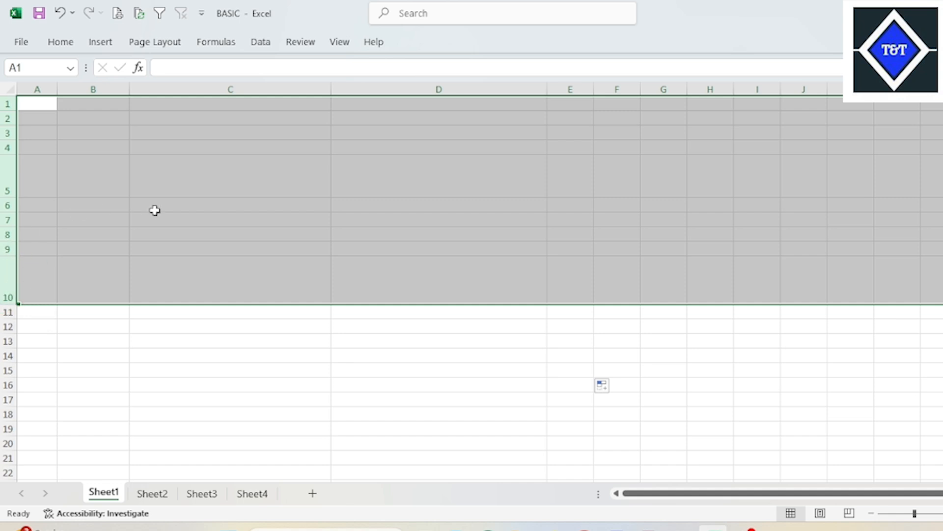
drag(8, 198, 7, 184)
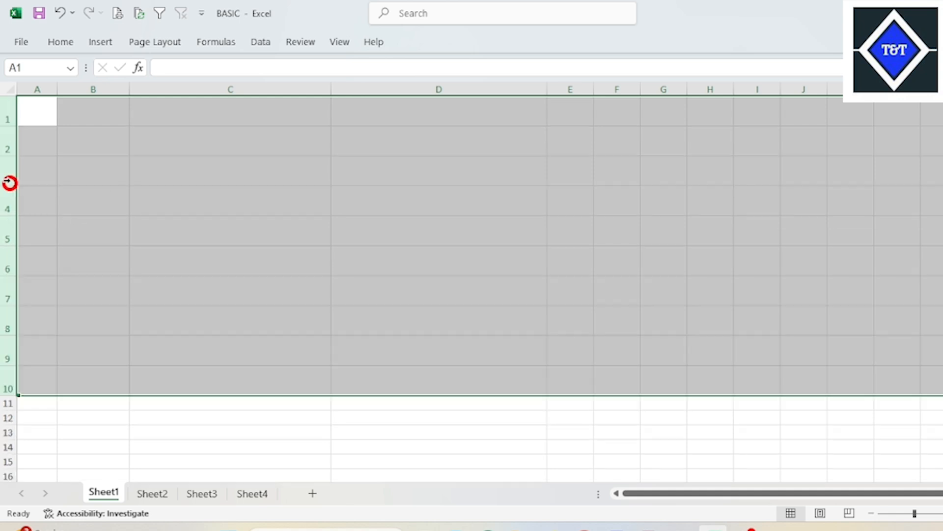
- Enter the text TUSHIR & TECH in capitals in cell C3
click(61, 42)
click(275, 185)
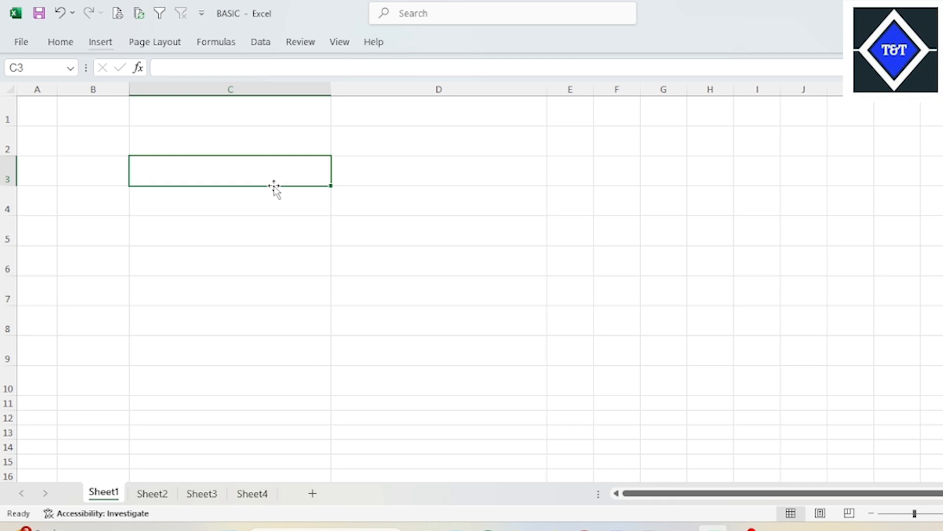
key(Caps_Lock)
text(FTGFU)
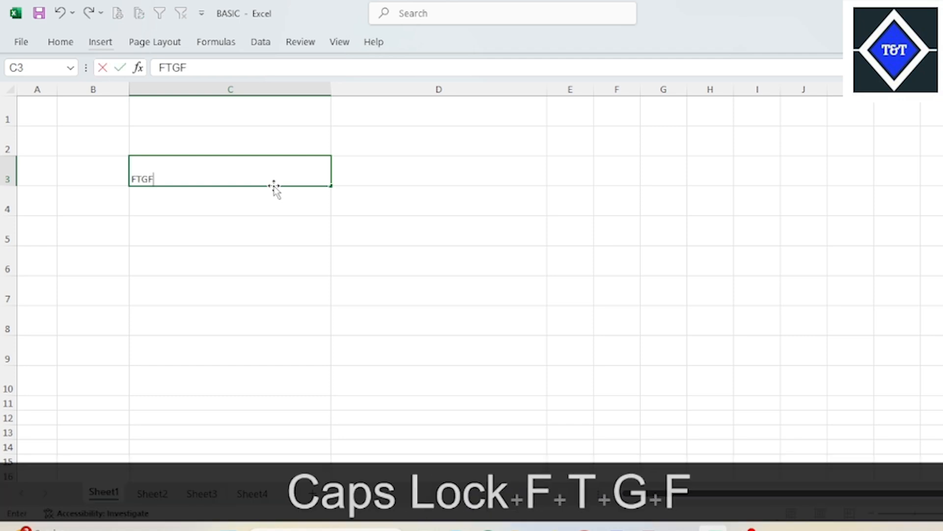
key(BackSpace)
key(BackSpace)
key(BackSpace)
key(BackSpace)
key(BackSpace)
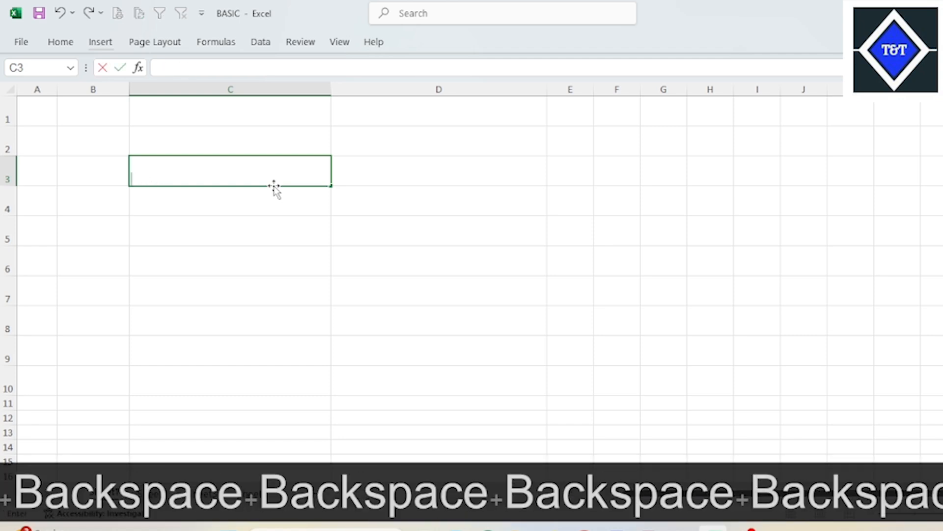
text(T)
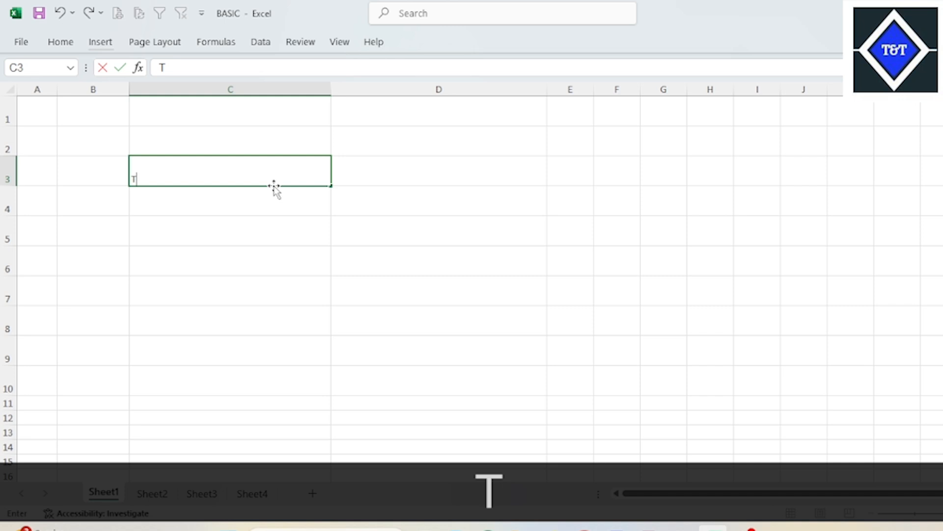
text(USHIRFTG)
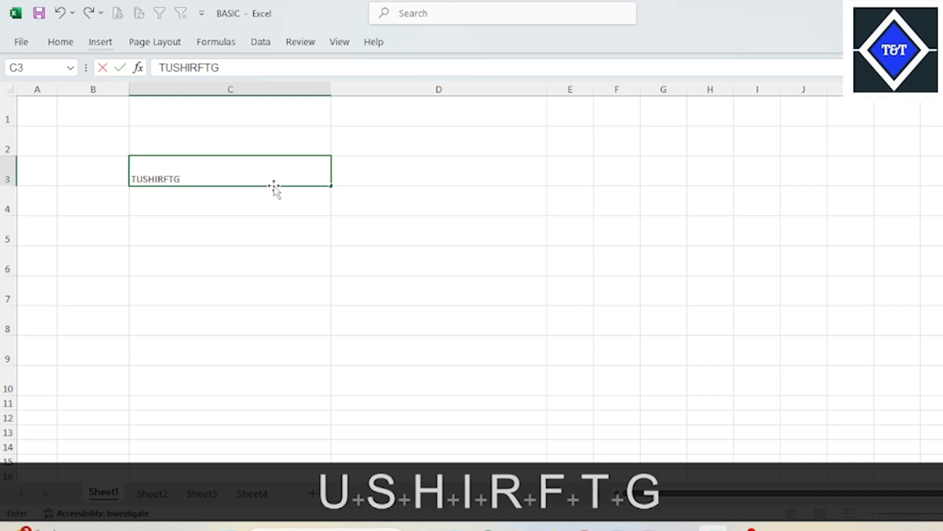
key(BackSpace)
key(BackSpace)
key(BackSpace)
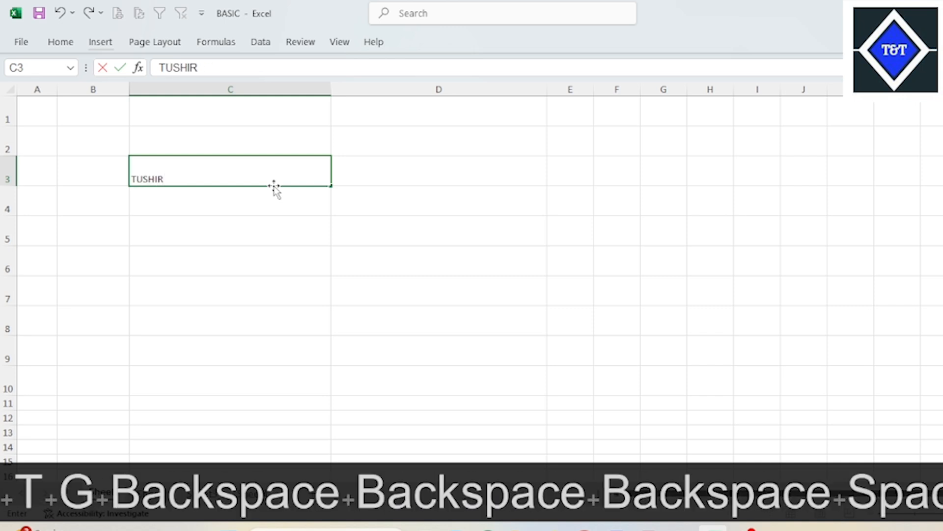
text(& )
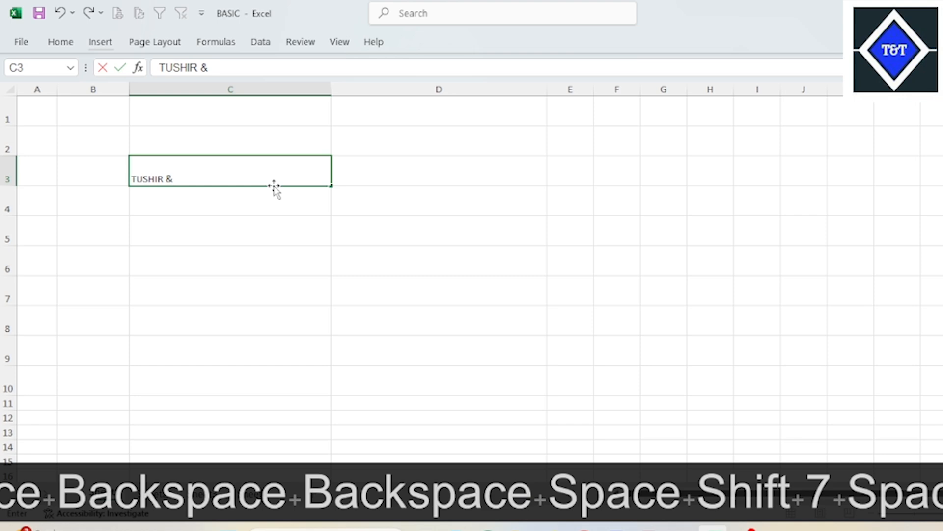
text(TECG)
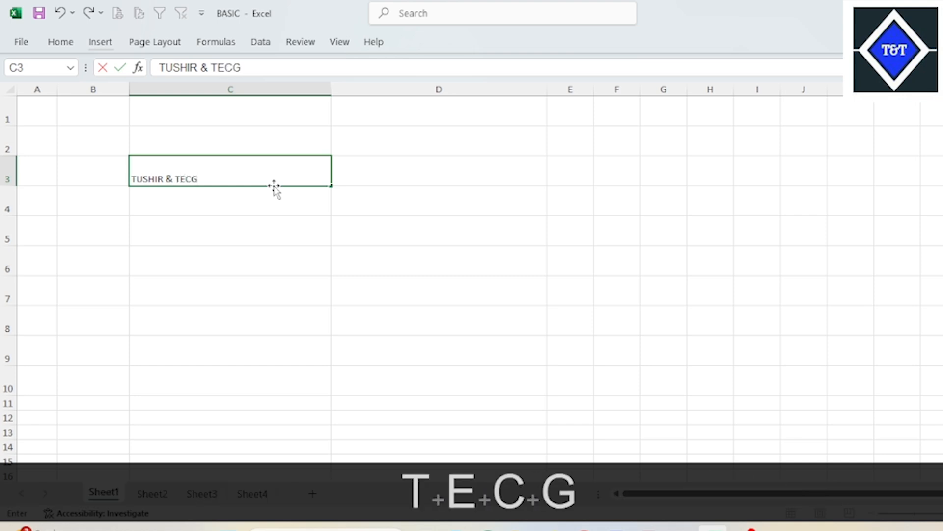
key(F11)
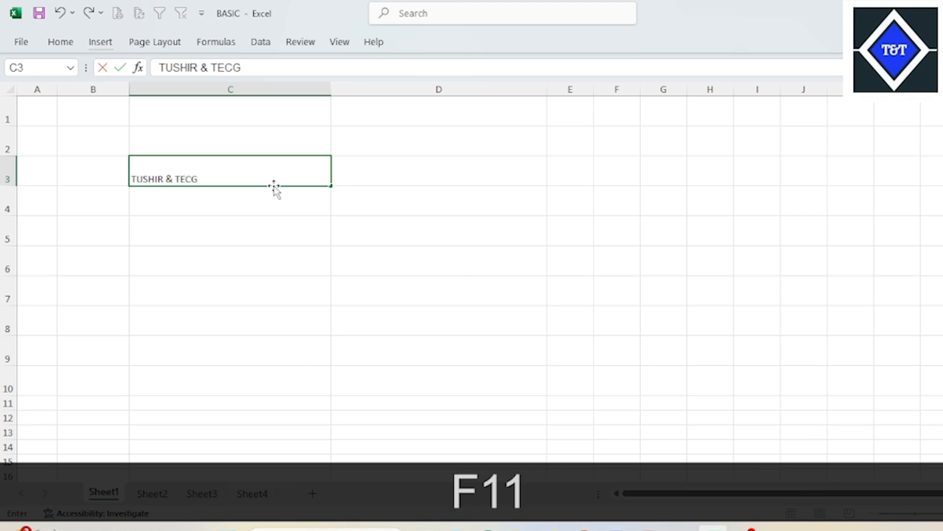
key(BackSpace)
text(H)
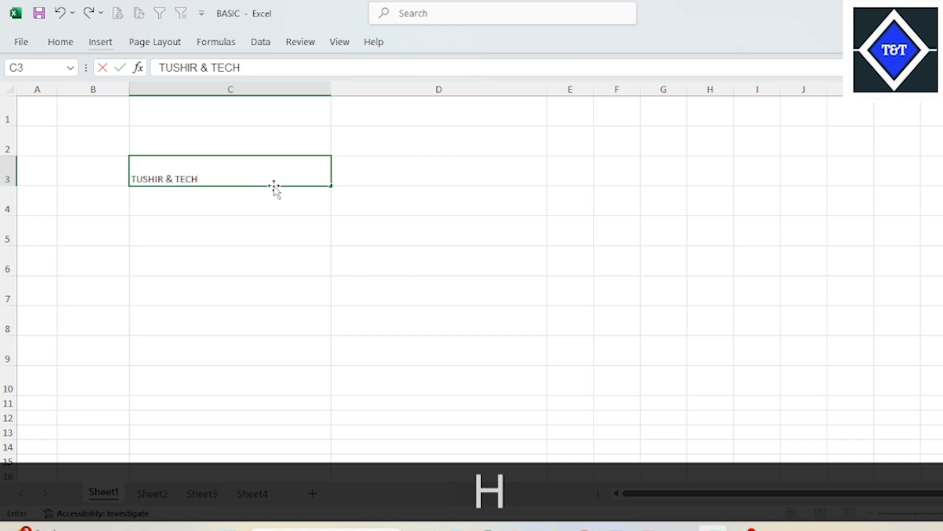
key(Return)
- Change the font of the text in cell C3 to Georgia
click(259, 184)
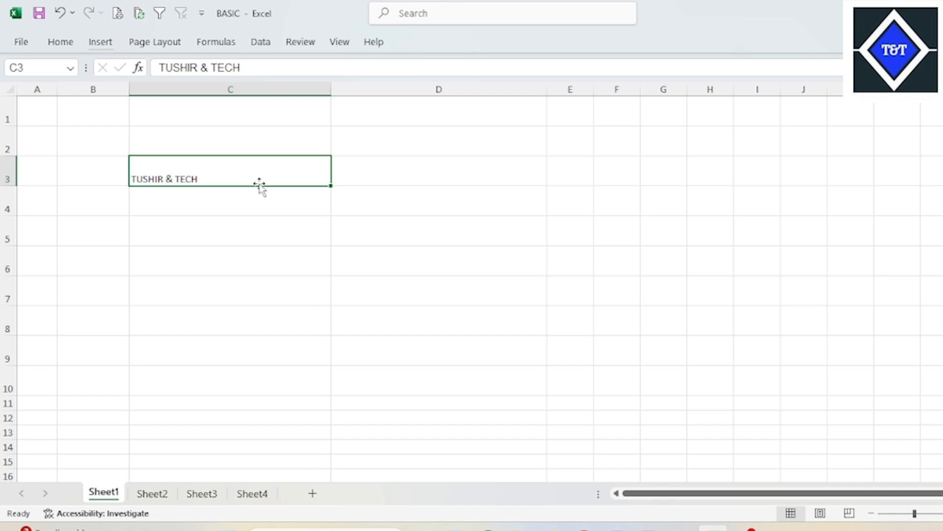
click(62, 44)
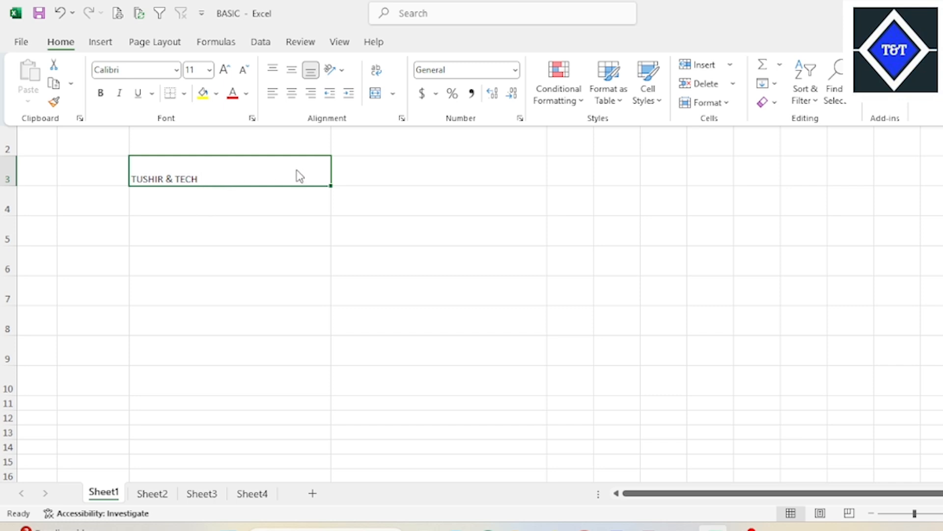
click(176, 70)
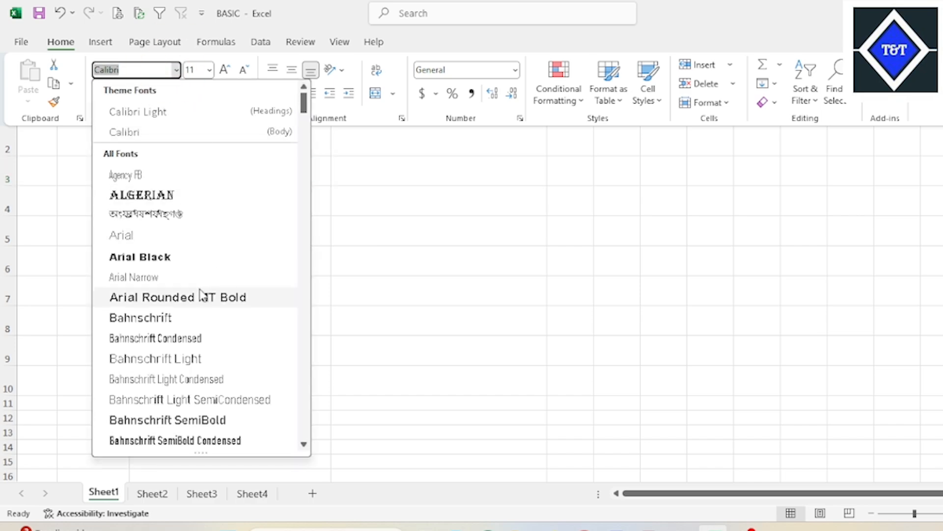
scroll(199, 295, down, 15)
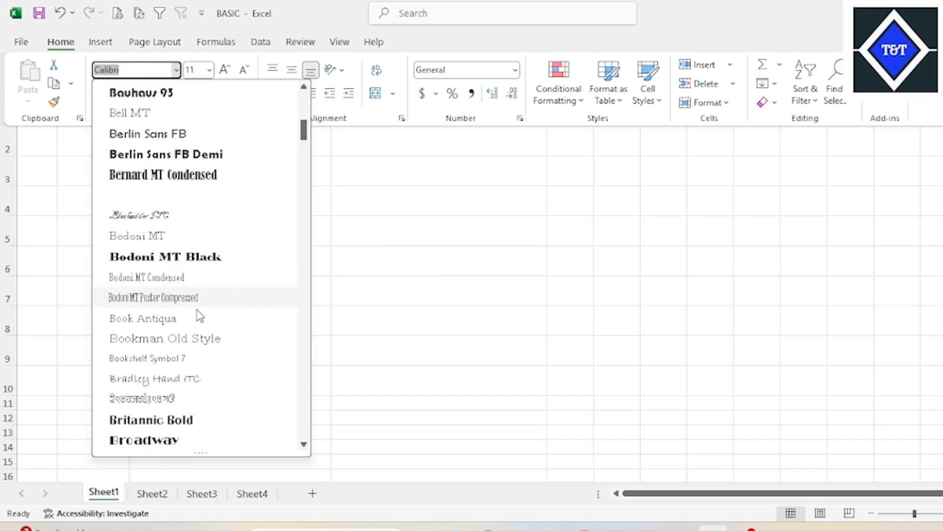
scroll(190, 329, down, 15)
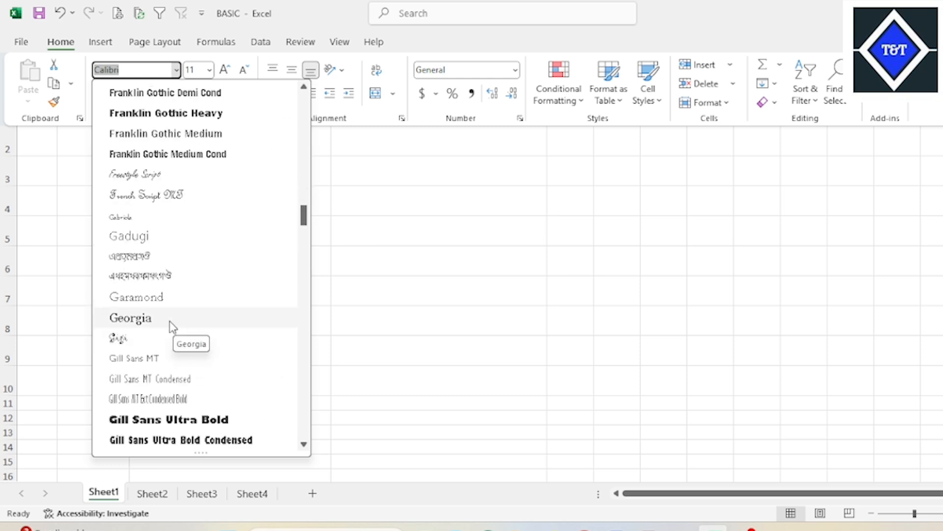
click(169, 320)
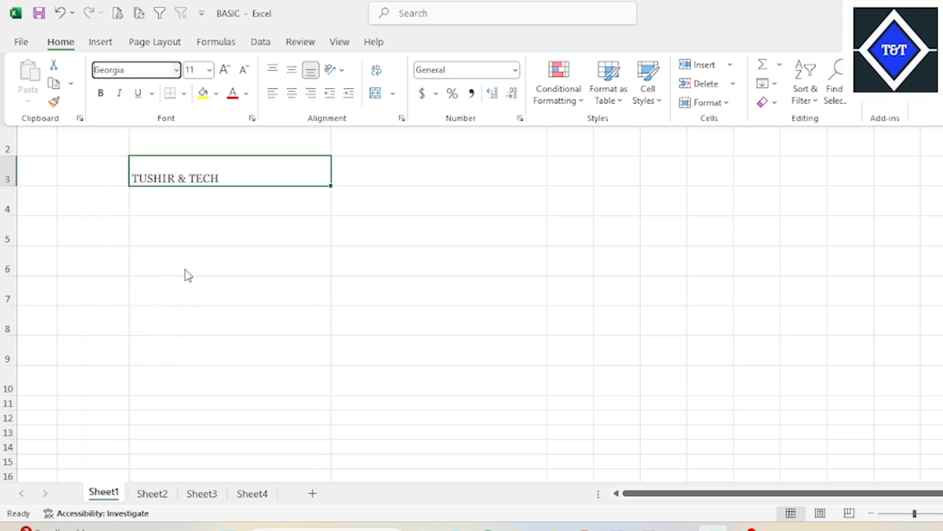
click(282, 228)
click(430, 191)
click(198, 180)
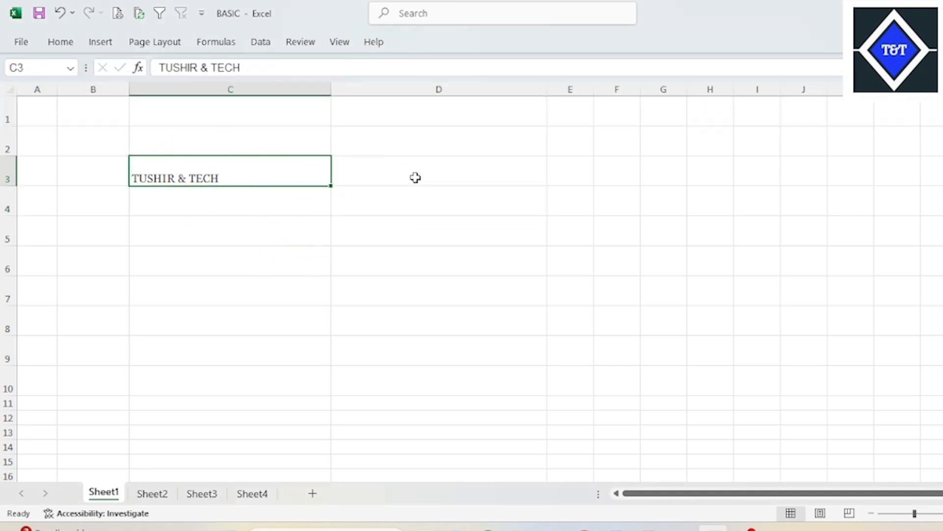
- Set the font size of the text in cell C3 to 22
click(415, 177)
click(284, 179)
click(69, 44)
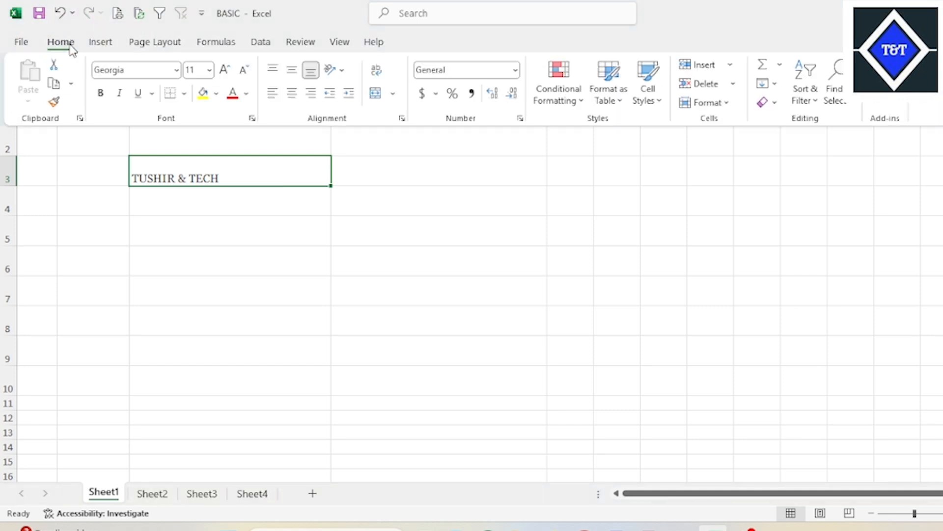
click(210, 72)
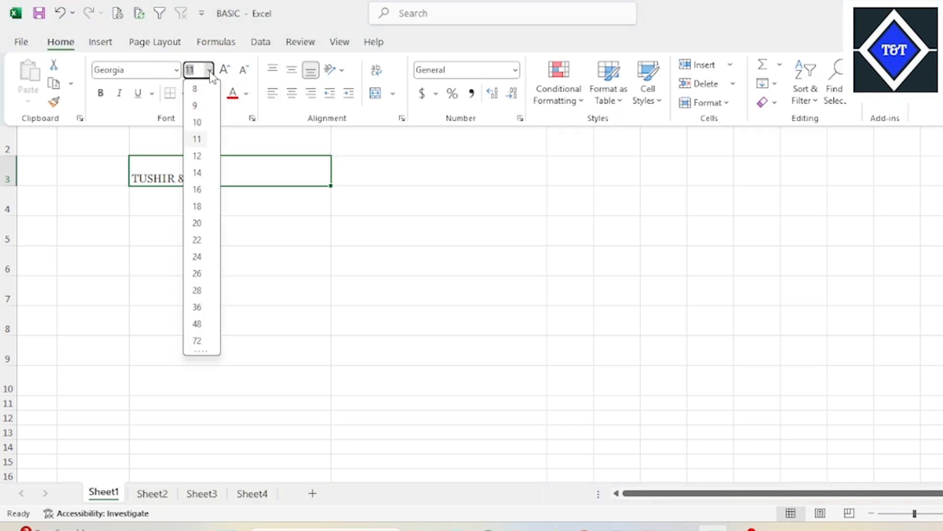
click(197, 239)
click(390, 184)
click(379, 170)
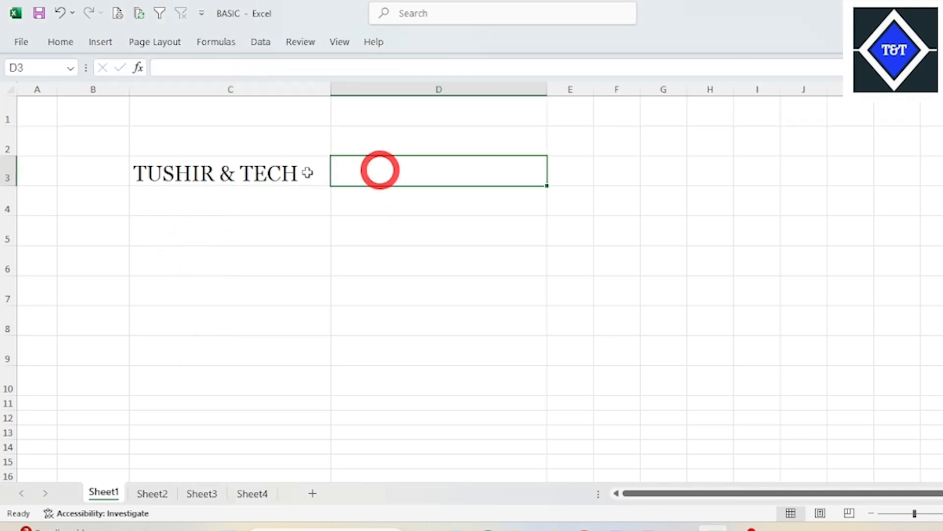
- Make the TUSHIR & TECH text in cell C3 bold
click(307, 172)
click(62, 44)
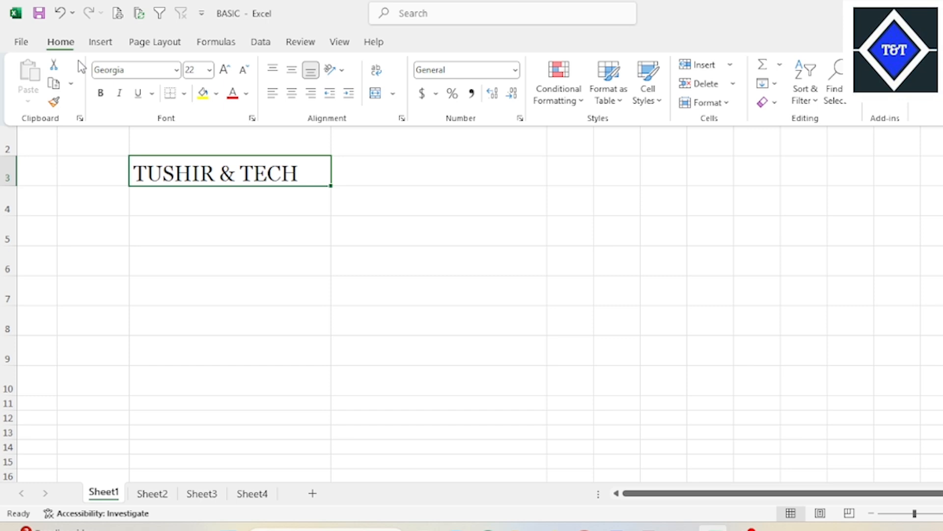
click(101, 94)
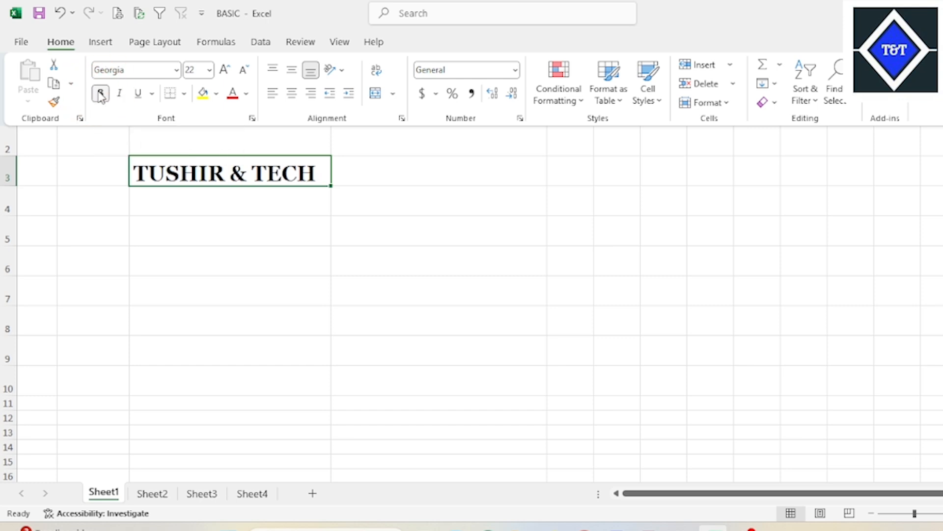
- Step the font size of the text in C3 down to 20, up to 26 and back to 22
click(60, 43)
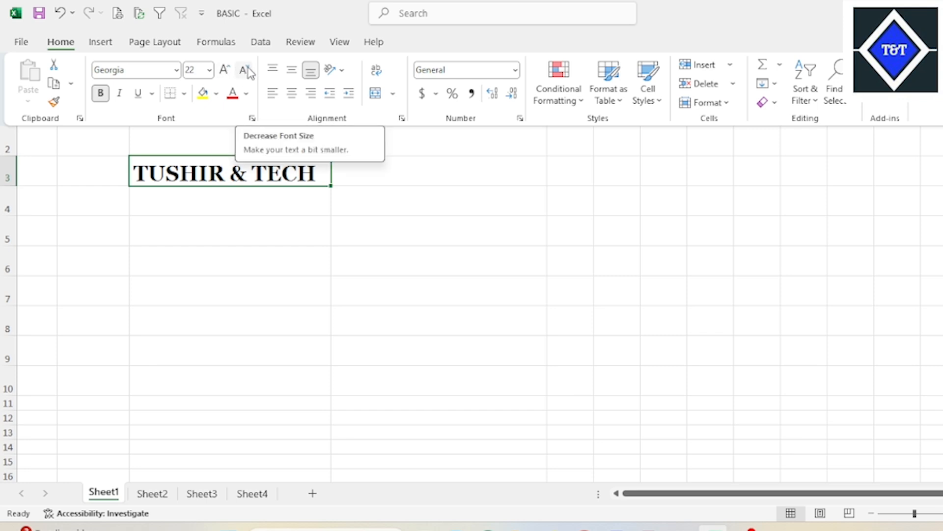
click(245, 71)
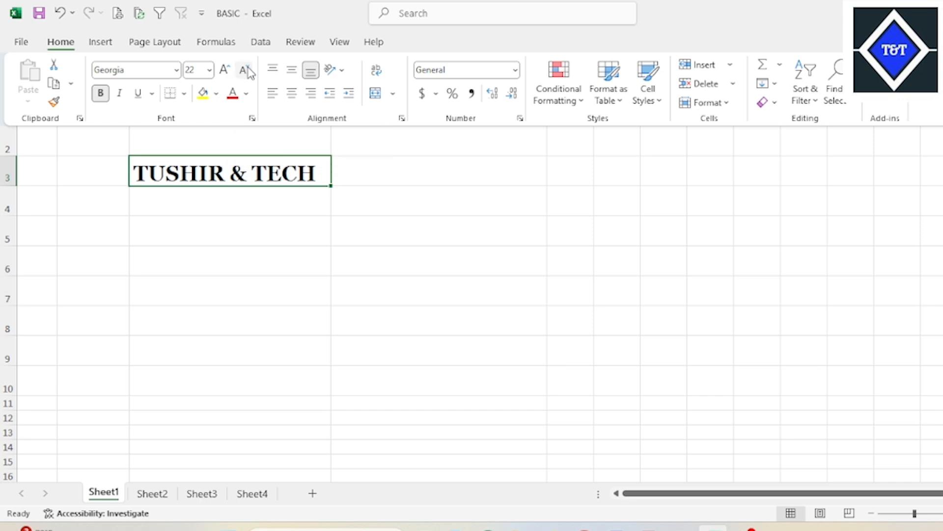
click(227, 71)
click(248, 72)
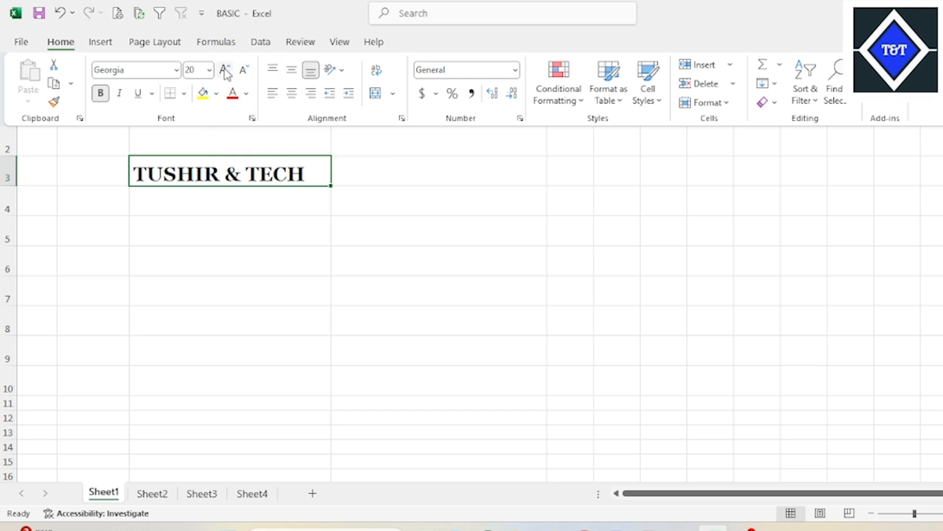
click(225, 69)
click(225, 70)
click(225, 69)
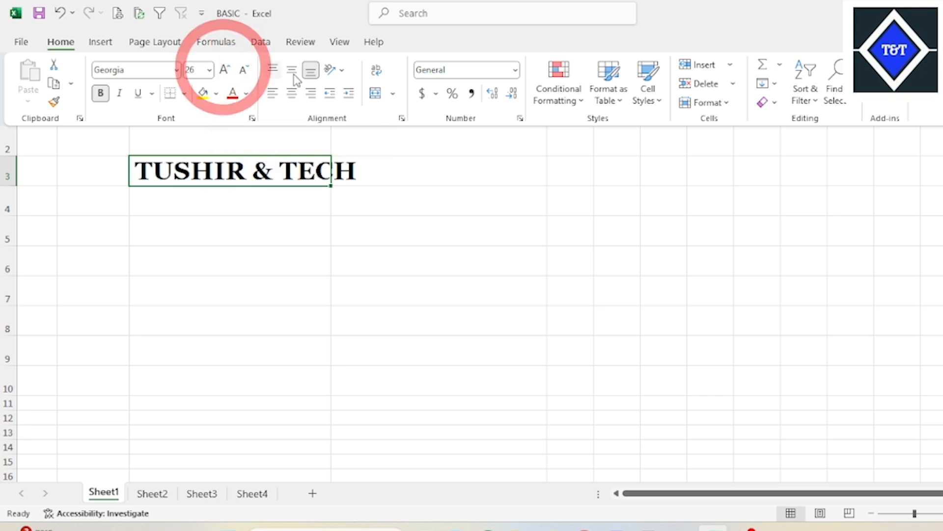
click(249, 75)
click(209, 69)
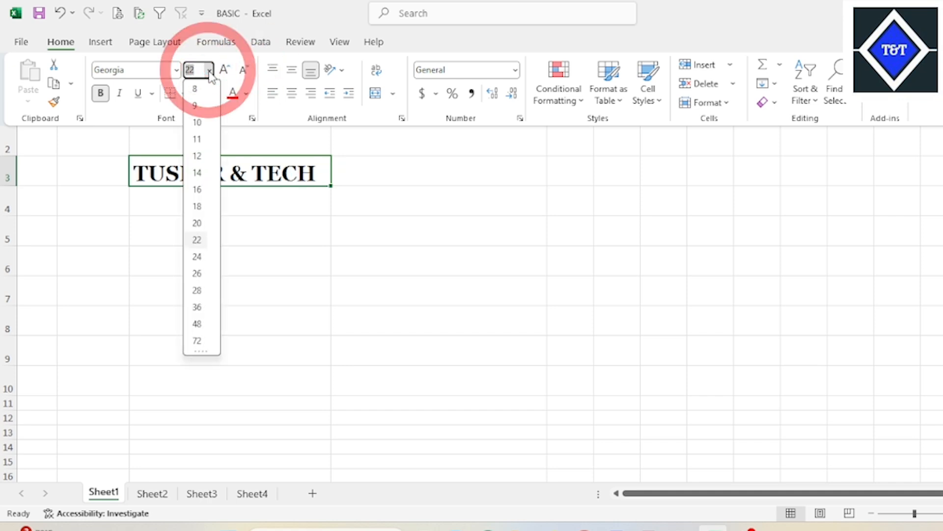
scroll(186, 329, down, 1)
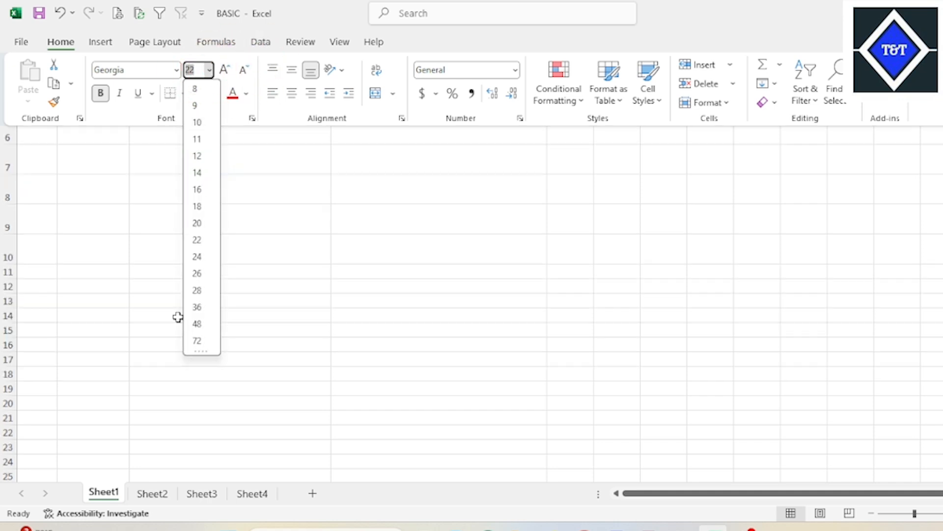
click(289, 224)
scroll(293, 205, up, 2)
click(282, 181)
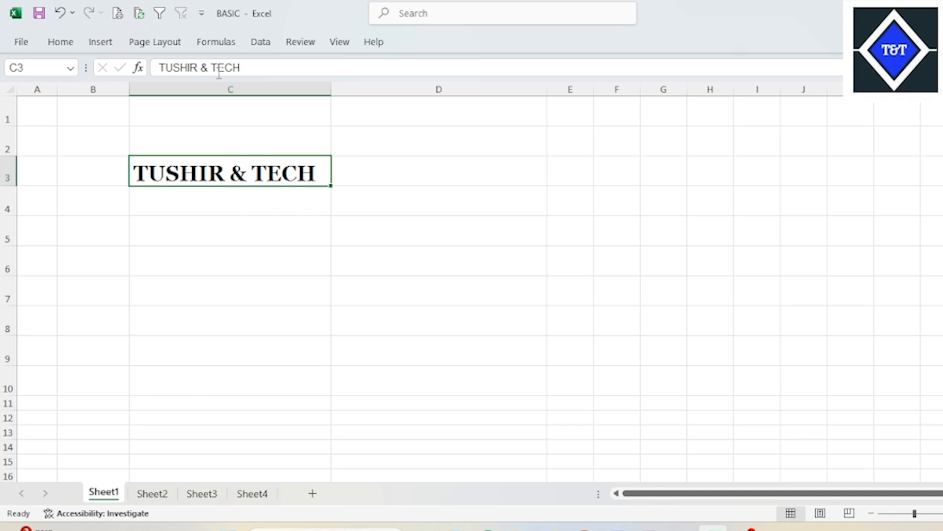
click(64, 44)
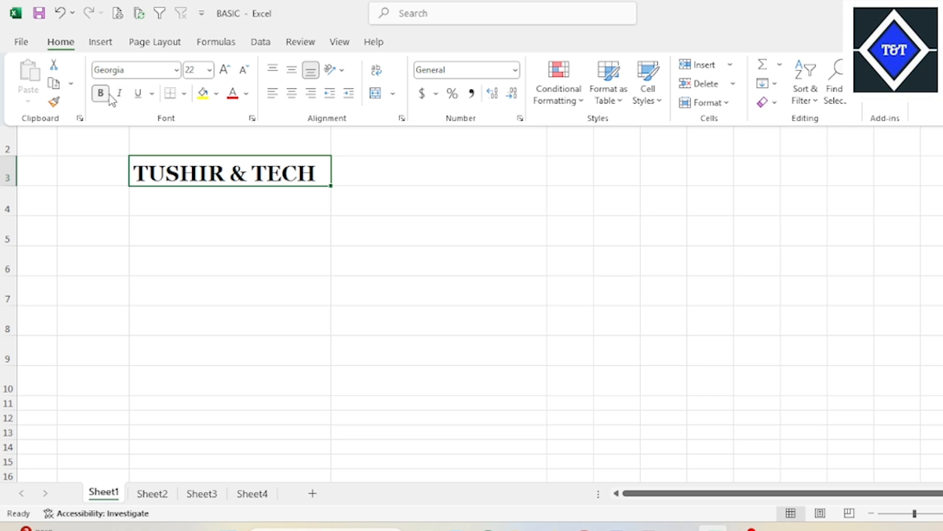
- Make the TUSHIR & TECH text in cell C3 italic, trying its underline on and off
click(138, 97)
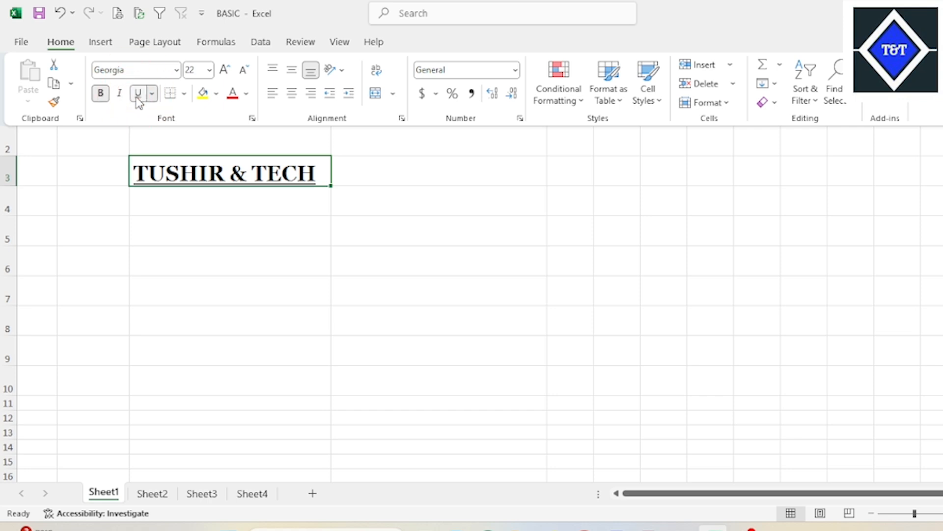
click(120, 96)
click(137, 94)
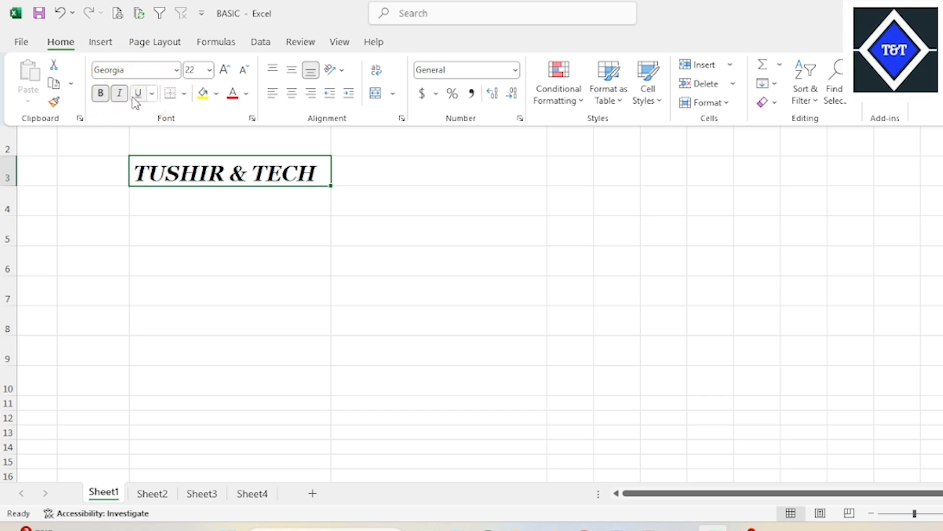
- Apply a single underline to the TUSHIR & TECH text in cell C3
click(151, 94)
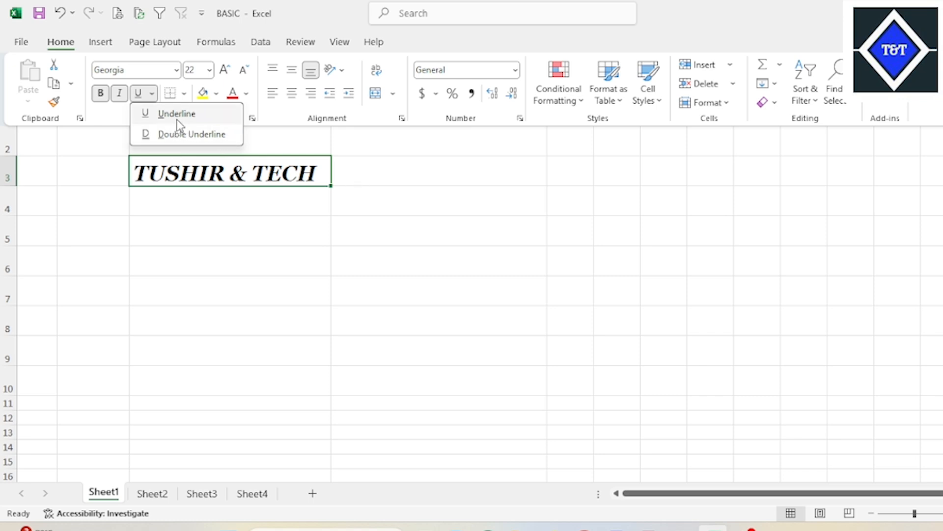
click(348, 149)
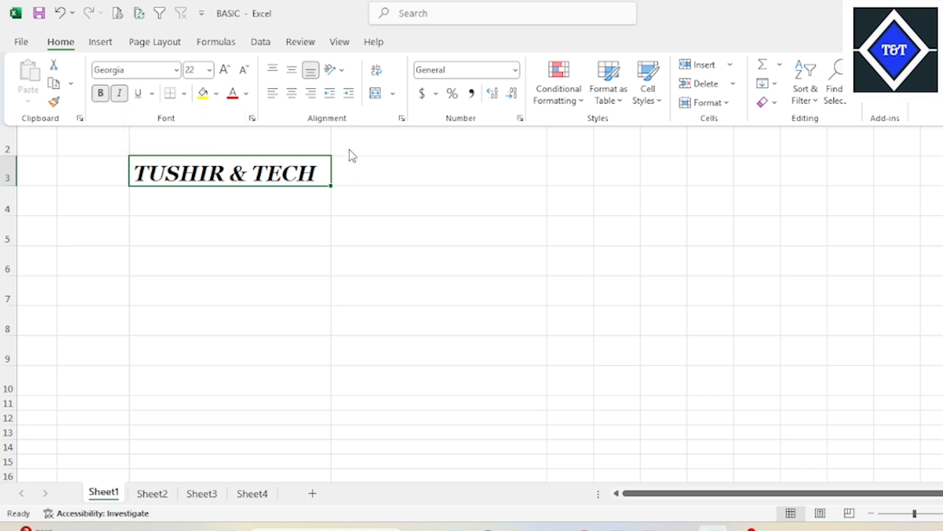
click(152, 93)
click(160, 110)
click(418, 193)
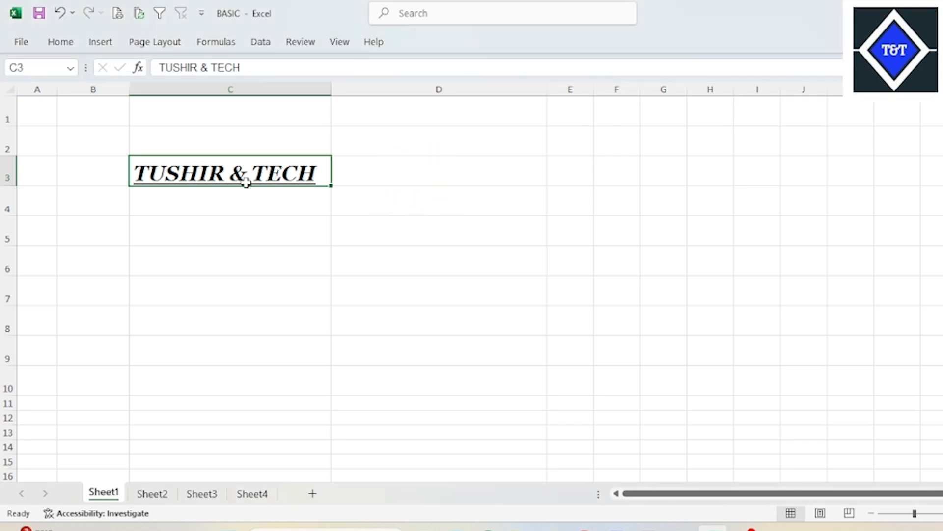
click(354, 167)
- Remove the single underline from the TUSHIR & TECH text in cell C3
click(263, 170)
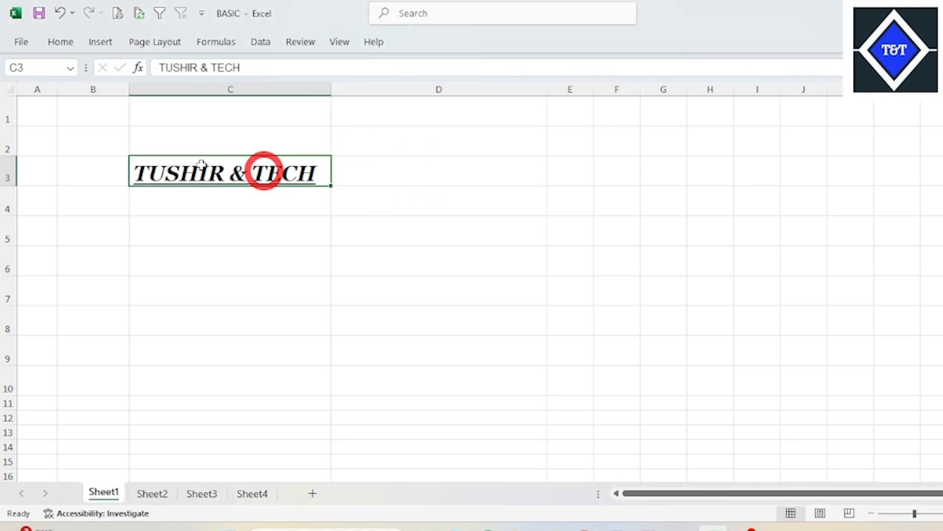
click(66, 47)
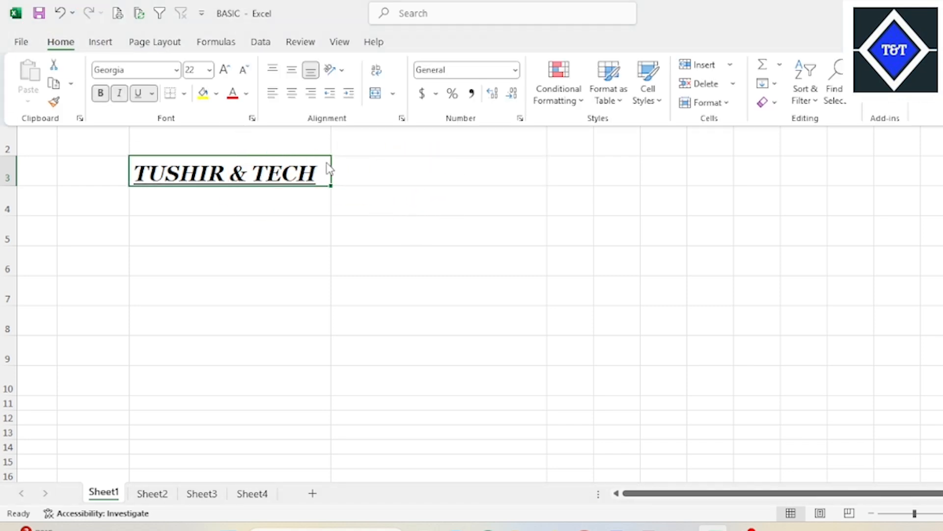
click(152, 94)
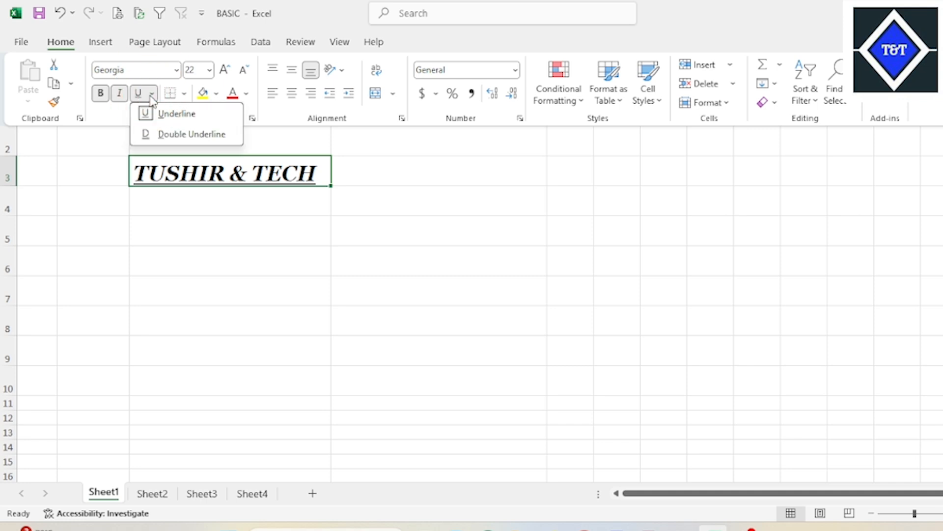
click(167, 111)
click(226, 197)
click(388, 178)
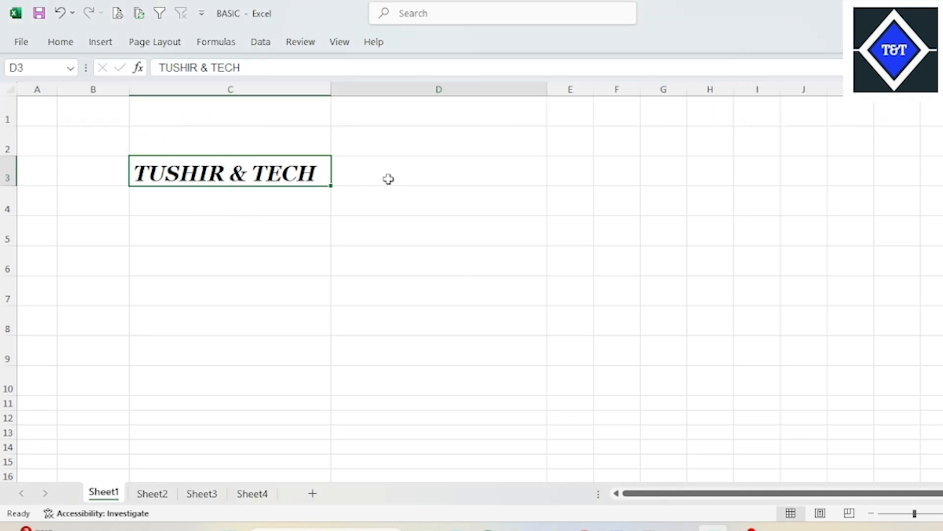
click(247, 177)
click(420, 161)
click(284, 162)
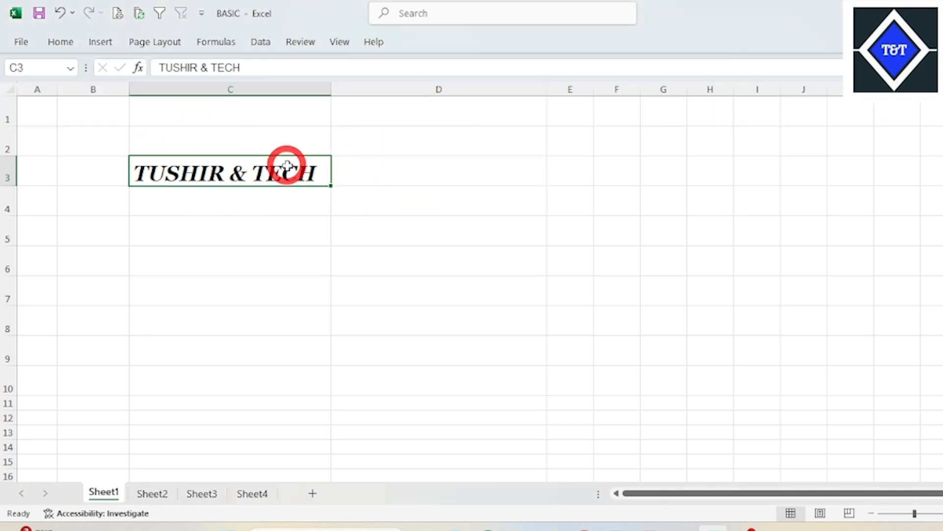
- Fill the background of cell C3 with the gold theme color
click(67, 43)
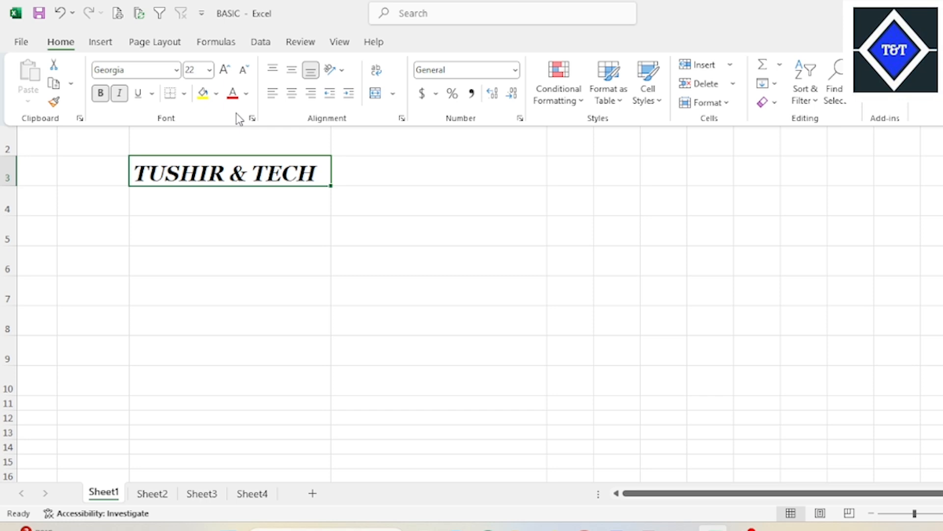
click(370, 161)
click(257, 164)
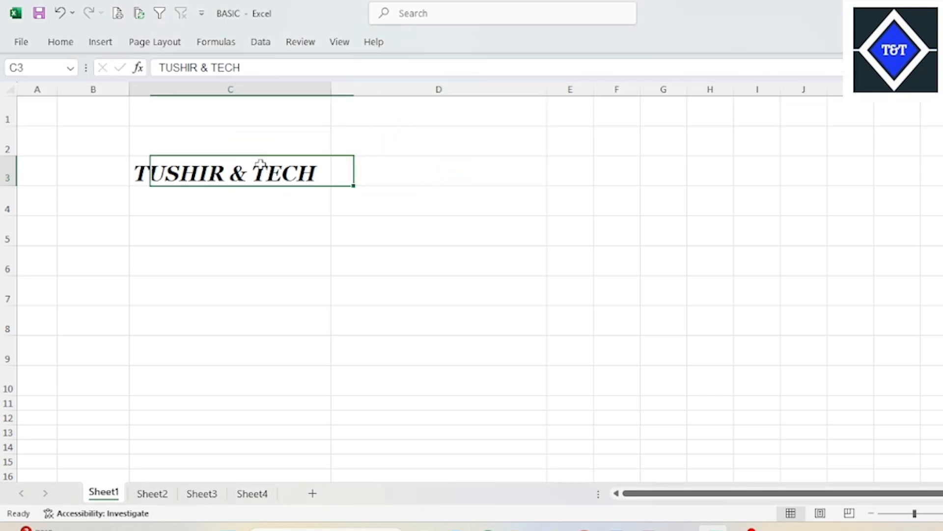
click(62, 44)
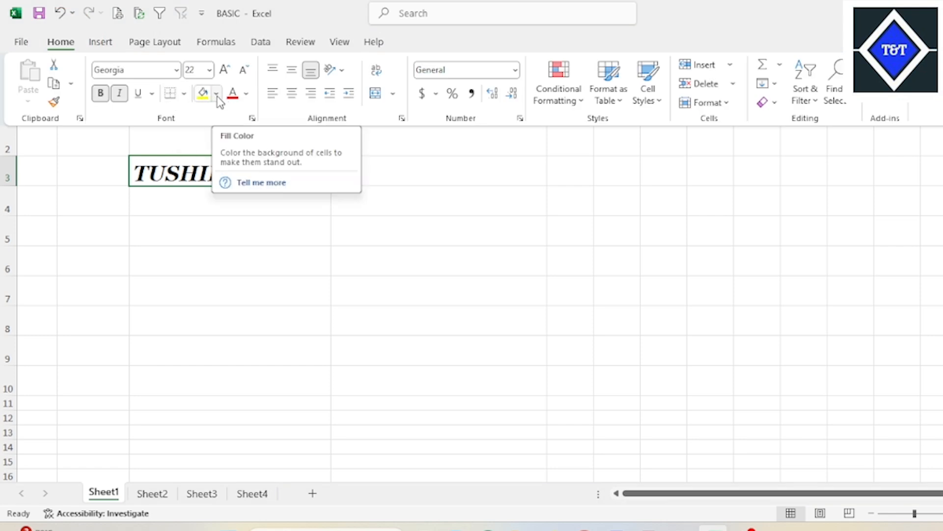
click(252, 174)
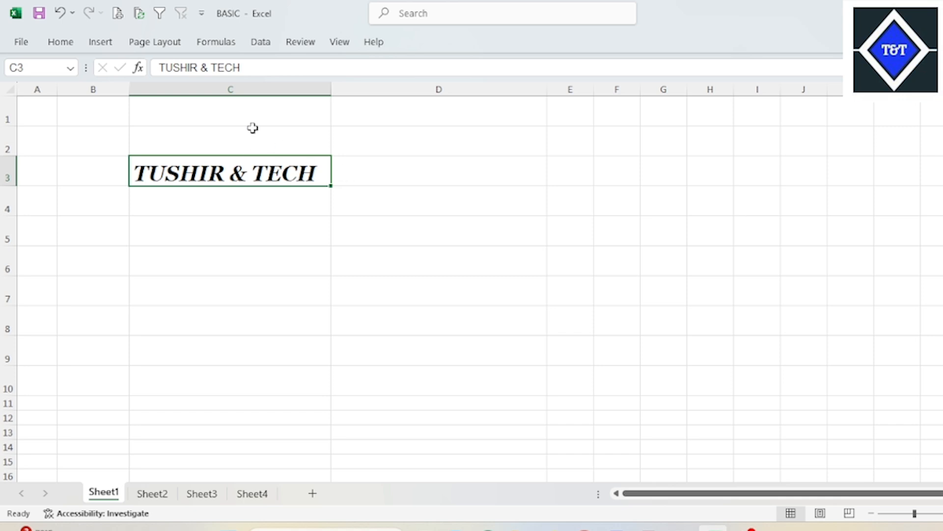
click(68, 46)
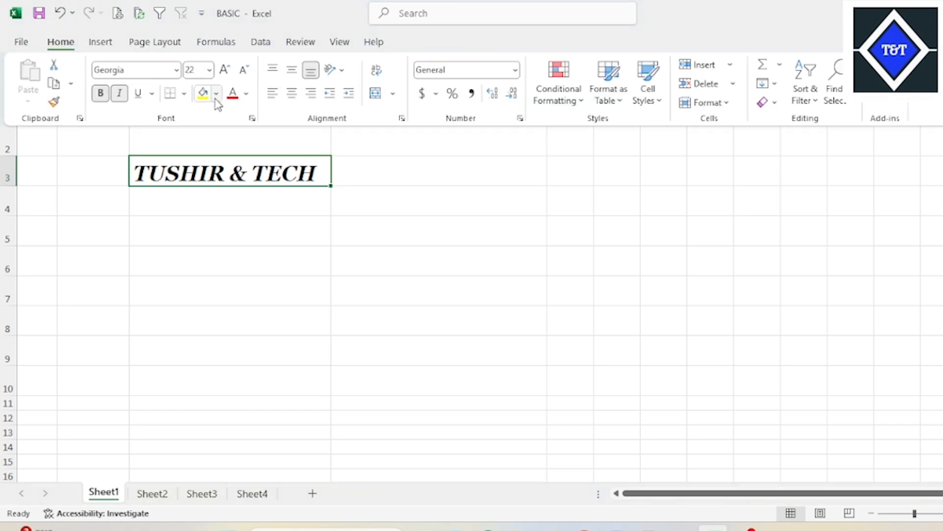
click(217, 96)
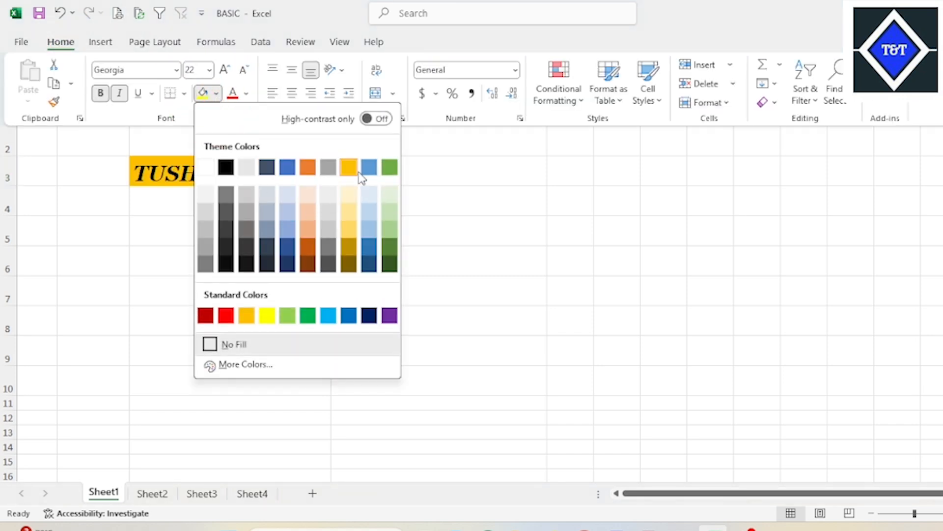
click(350, 168)
click(257, 169)
click(366, 168)
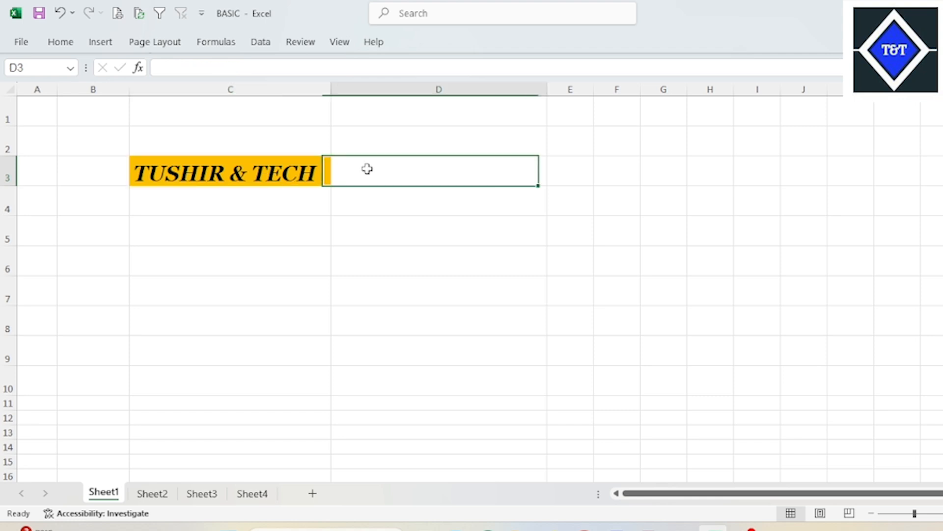
- Change the font color of the text in cell C3 to the standard purple
click(249, 164)
click(58, 43)
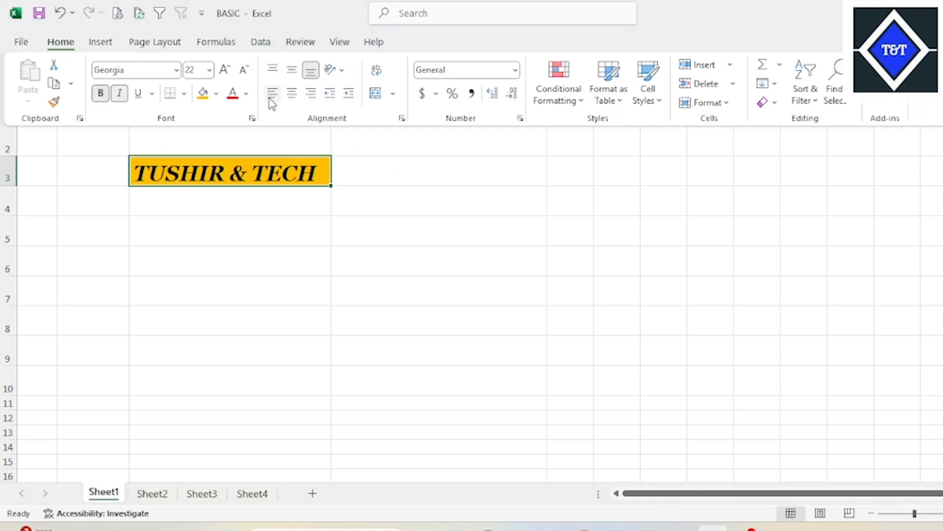
click(248, 94)
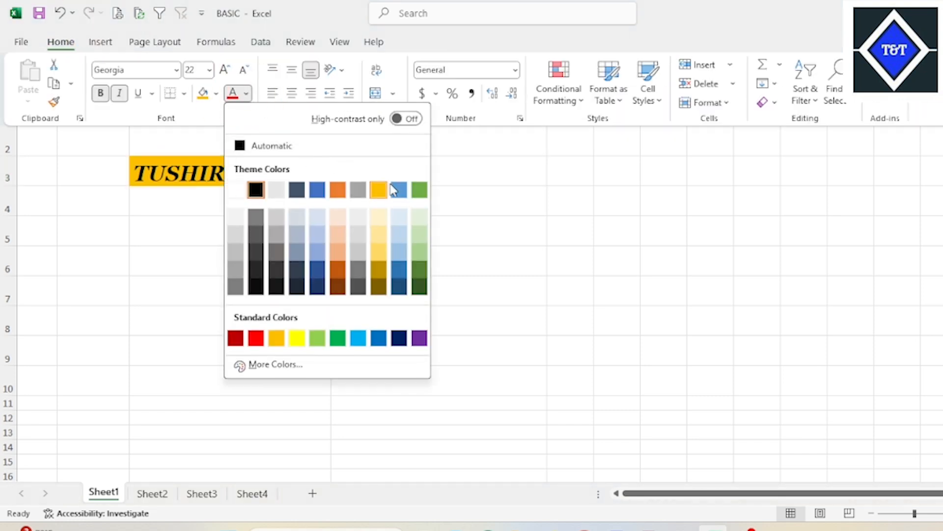
click(419, 337)
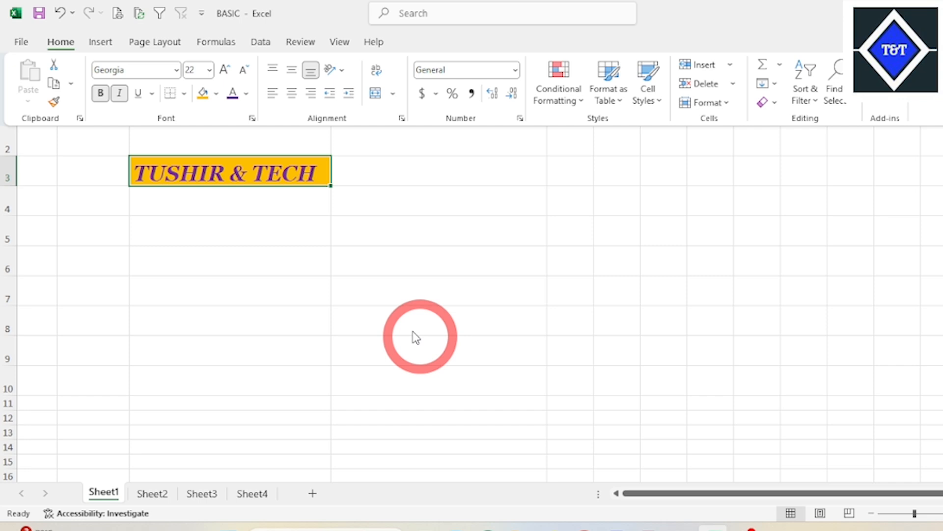
click(446, 214)
click(471, 170)
- Give the text in cell C3 a custom green font color with hex value #55BF97
click(246, 166)
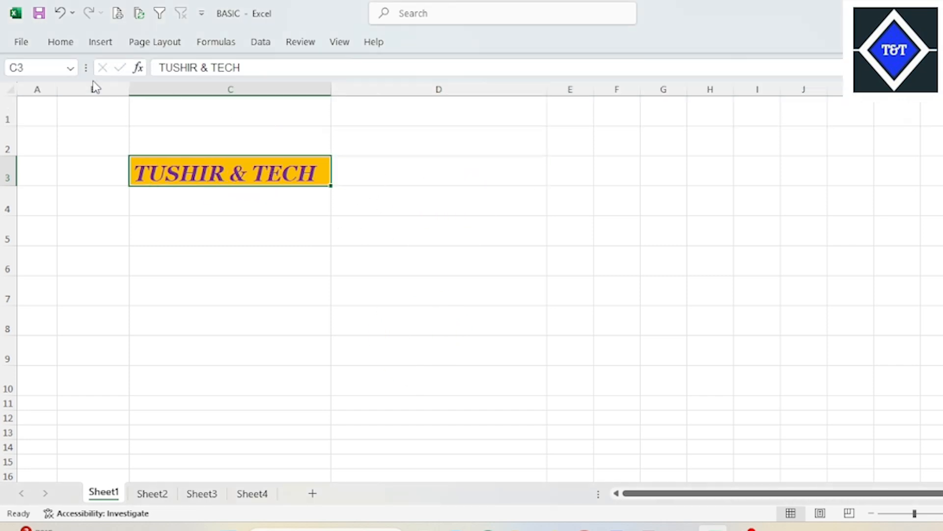
click(62, 44)
click(247, 95)
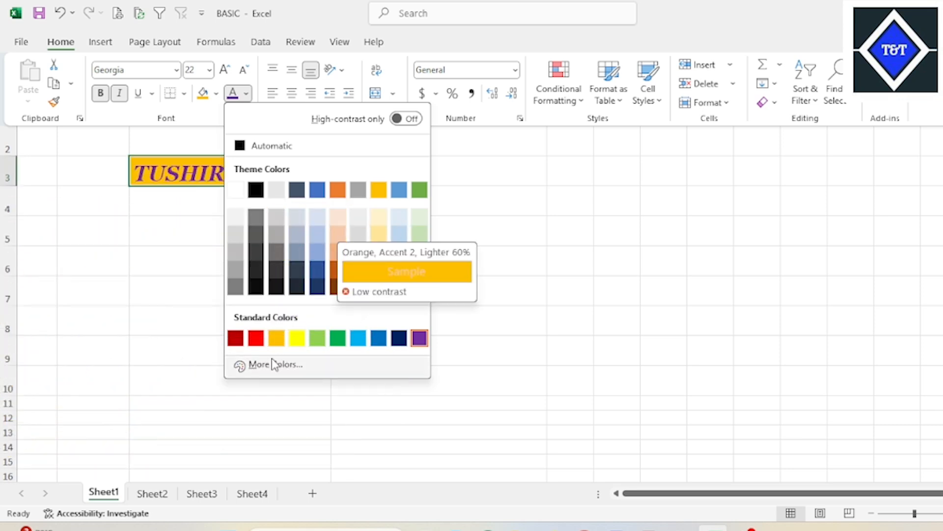
click(273, 366)
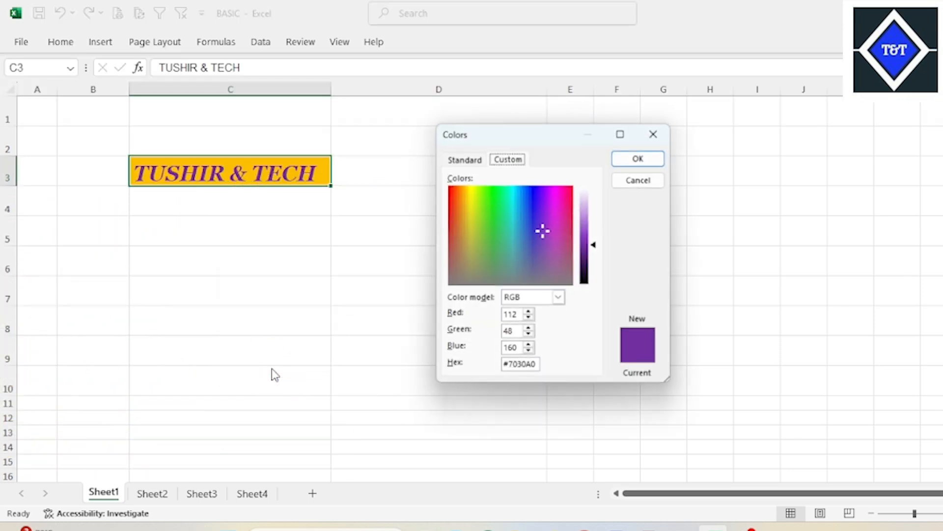
click(463, 158)
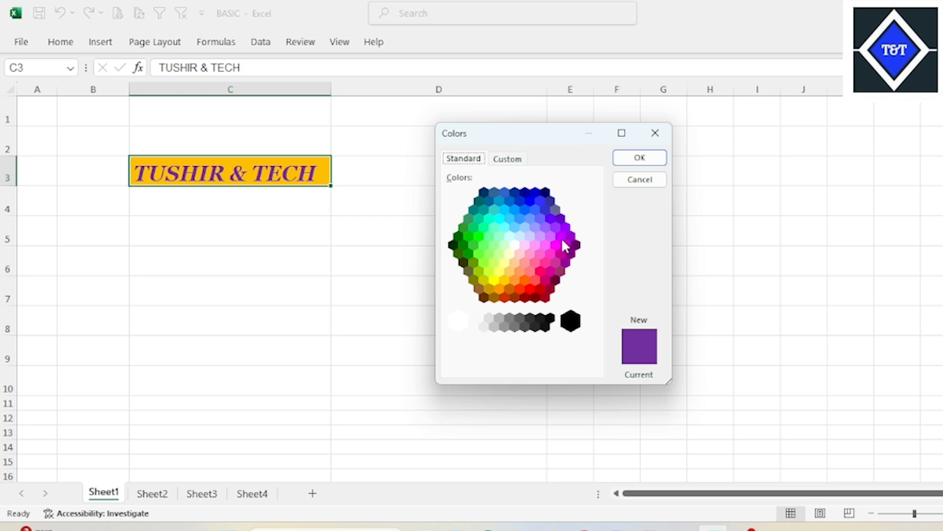
click(517, 252)
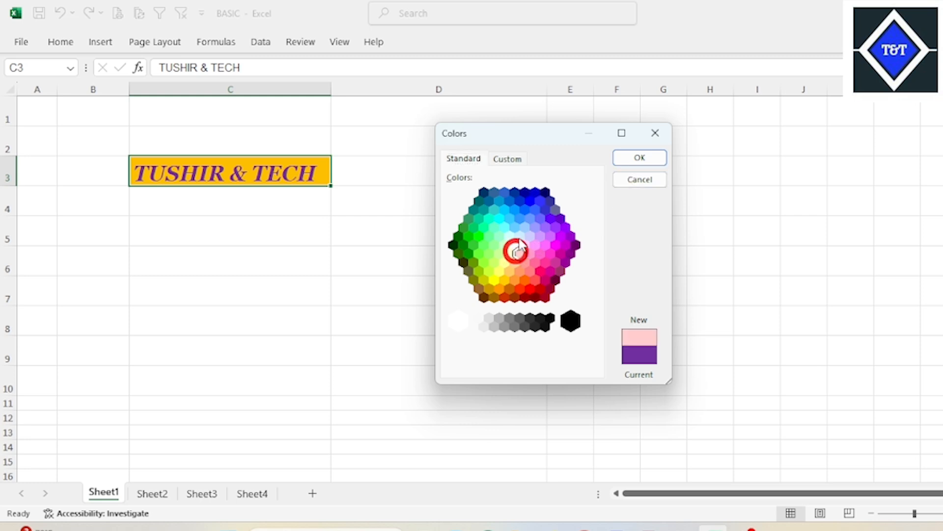
click(516, 159)
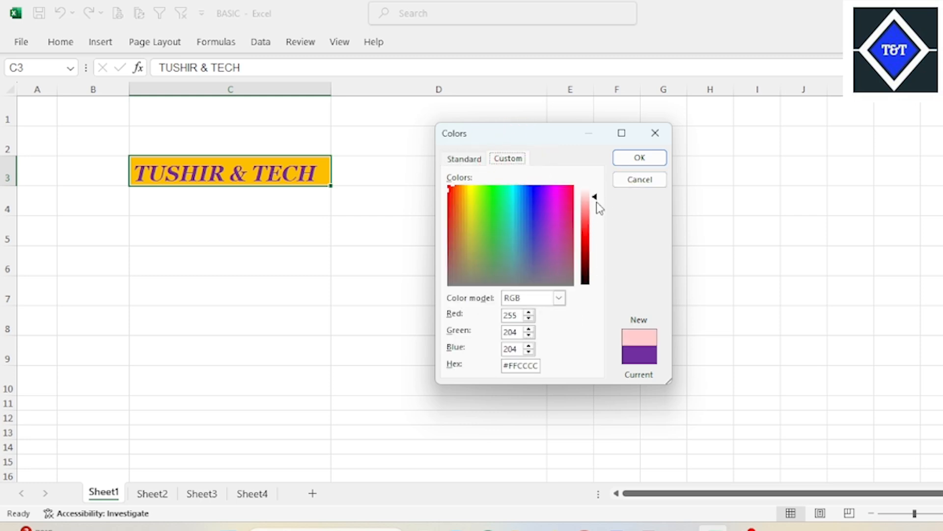
drag(597, 203, 583, 239)
click(502, 240)
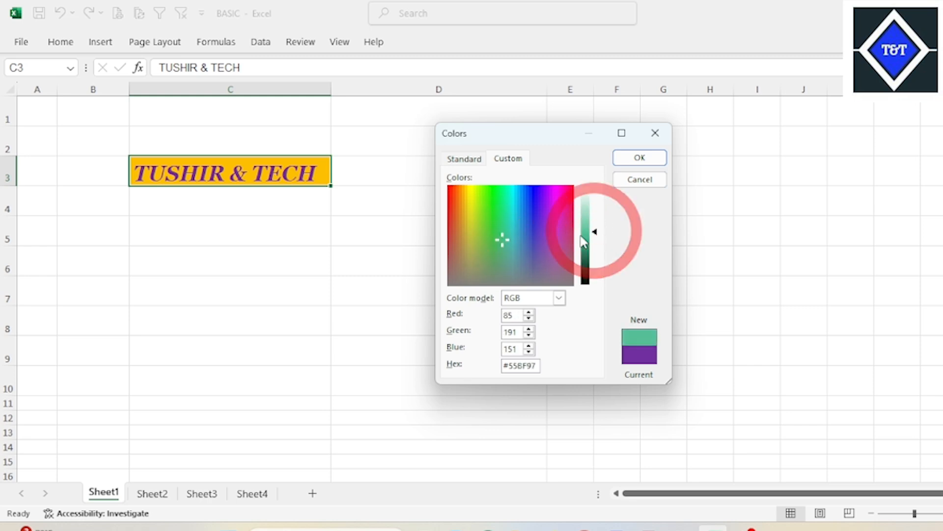
click(658, 157)
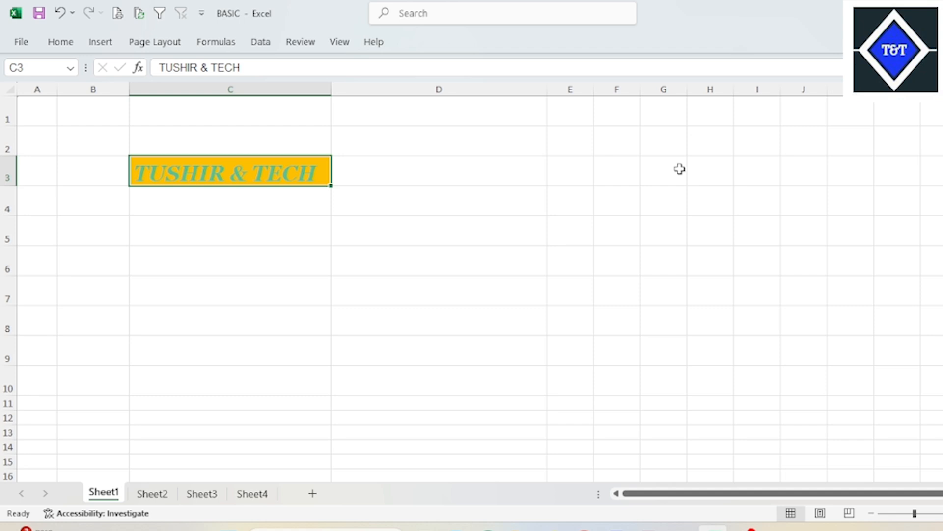
click(446, 197)
- Set the font color of the TUSHIR & TECH text in cell C3 to white
click(293, 183)
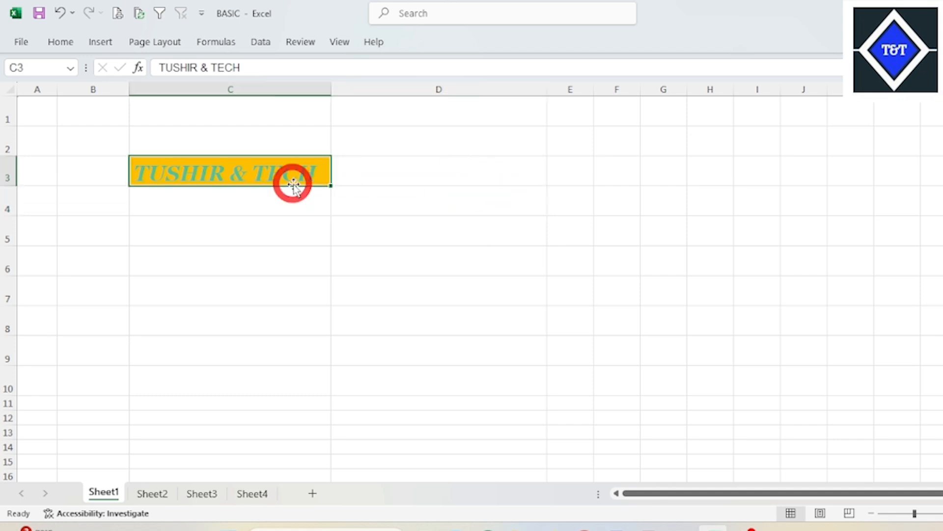
click(54, 43)
click(246, 93)
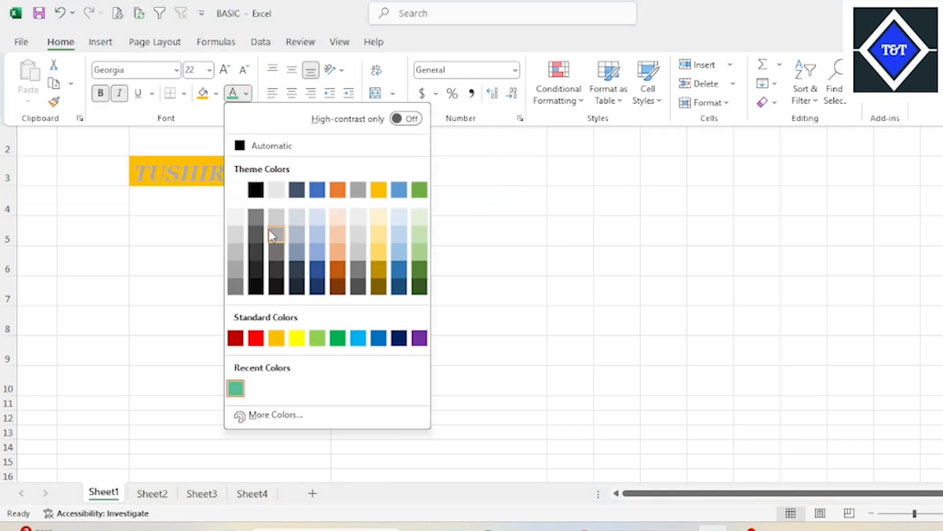
click(235, 190)
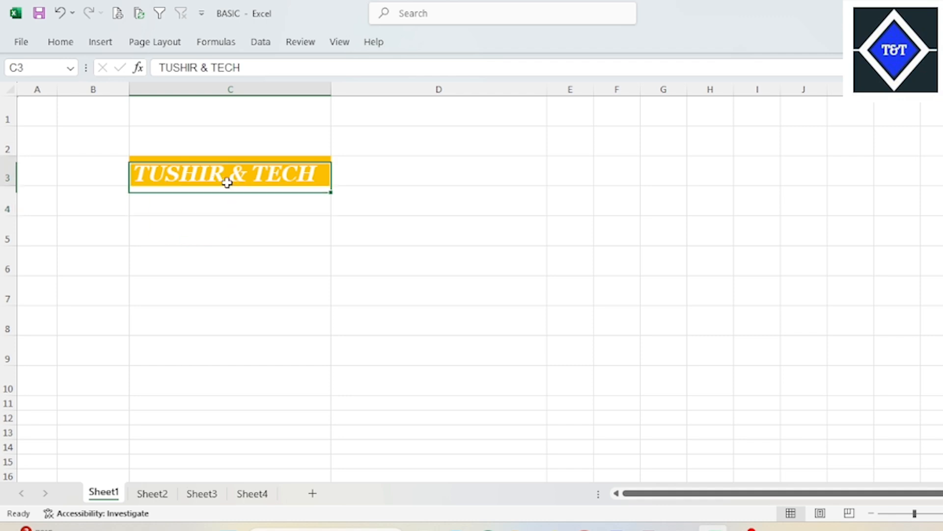
- Examine the border types and border line styles available for cell C3
click(69, 45)
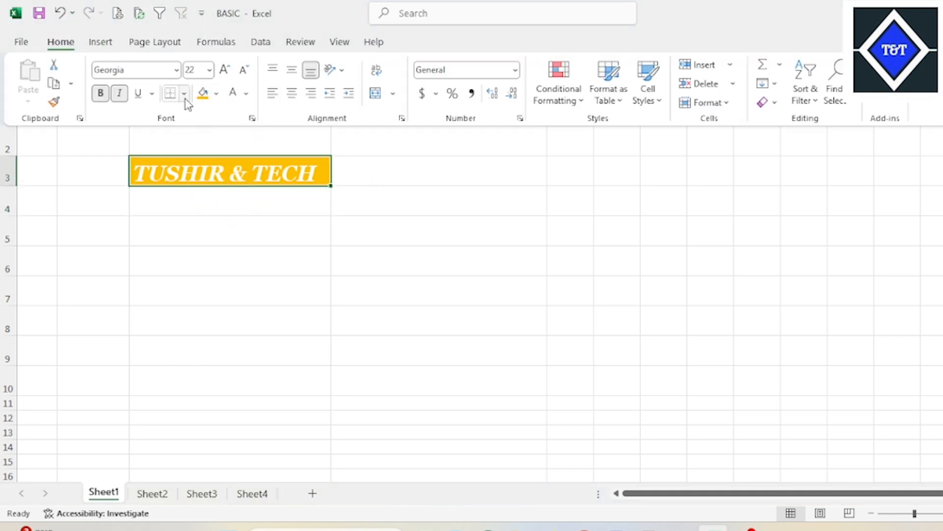
click(184, 95)
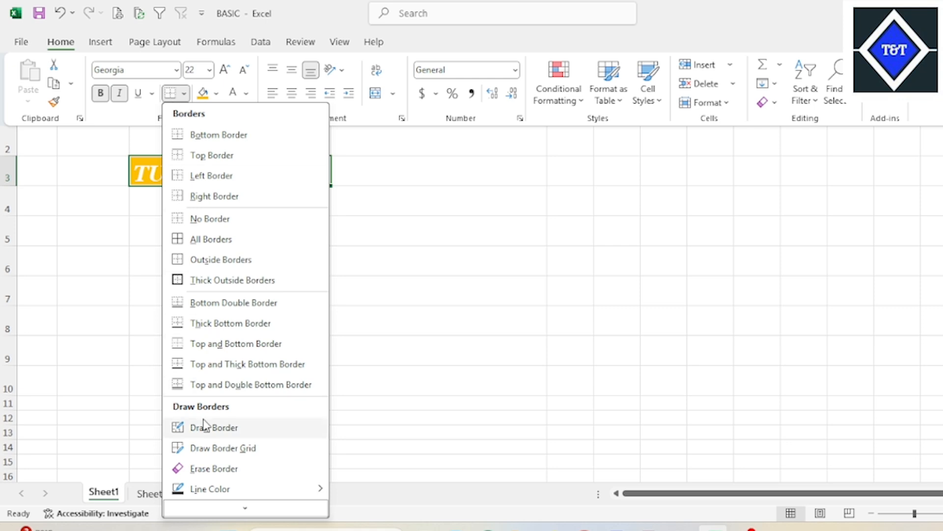
click(245, 507)
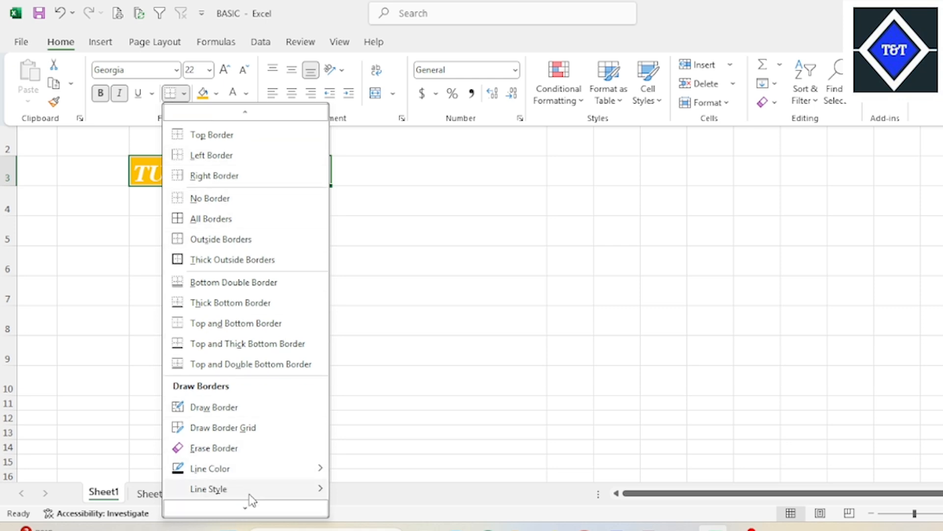
mouse_move(219, 497)
scroll(305, 185, up, 1)
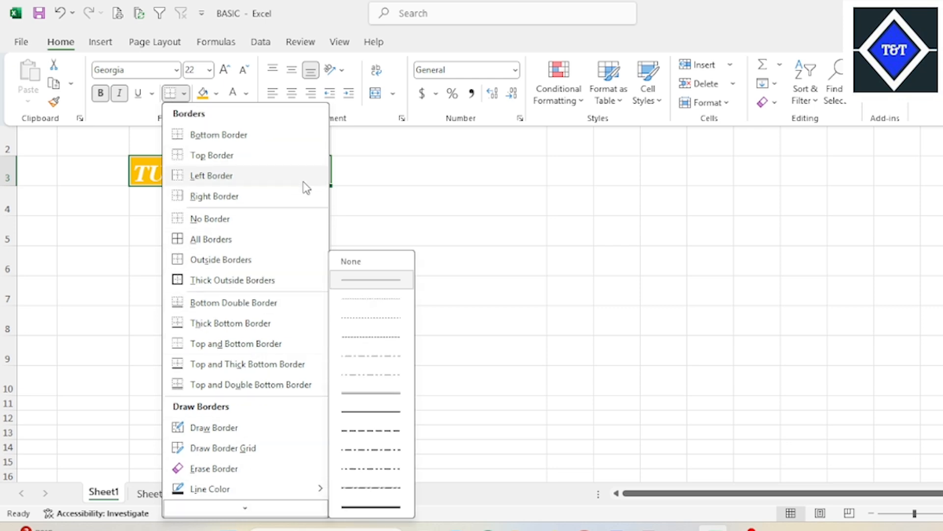
click(511, 202)
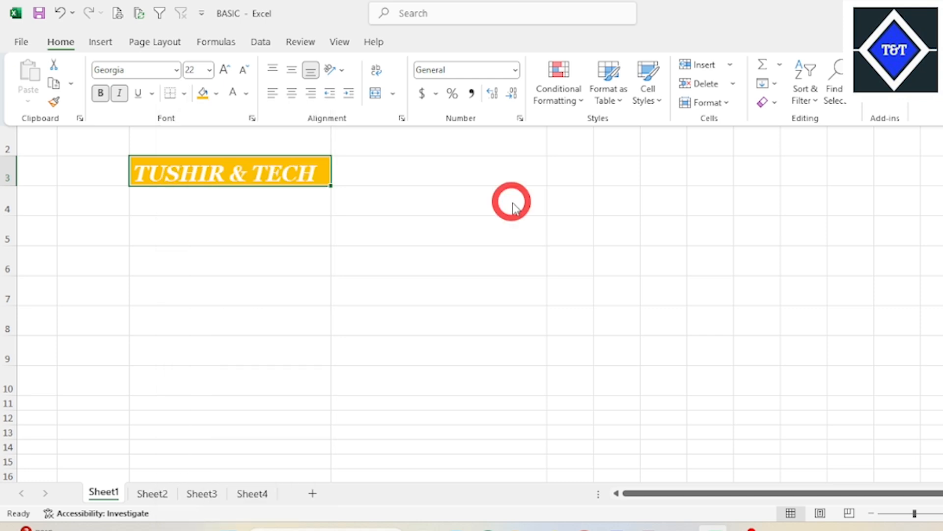
click(431, 191)
click(434, 182)
click(280, 177)
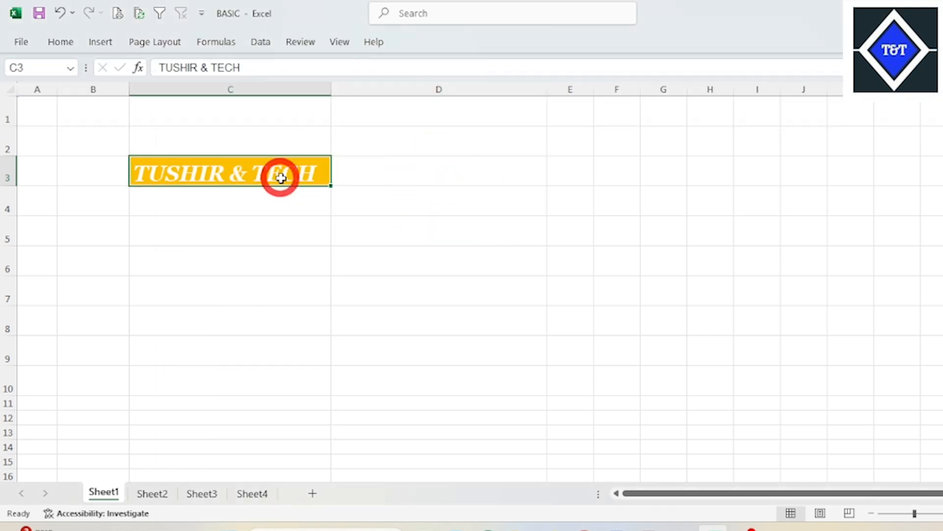
- Apply All Borders to cell C3 containing TUSHIR & TECH and reselect the cell
click(59, 42)
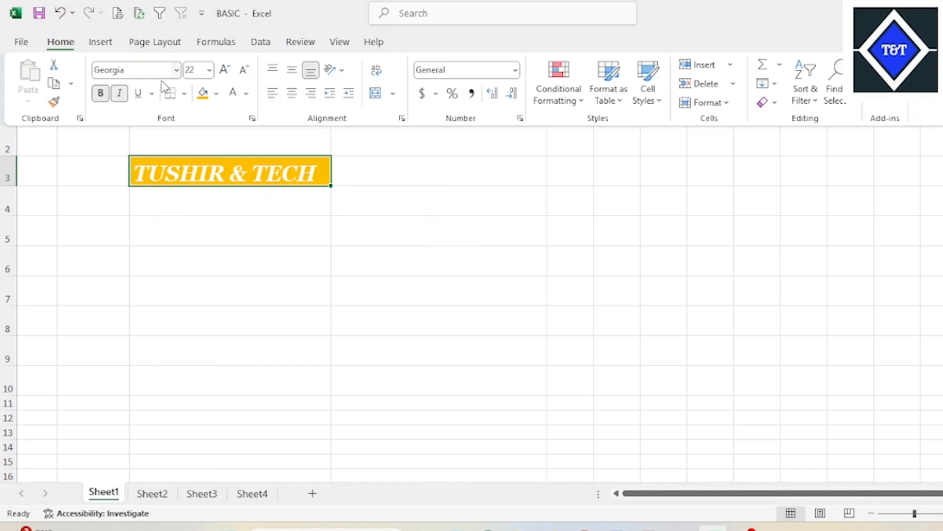
click(184, 93)
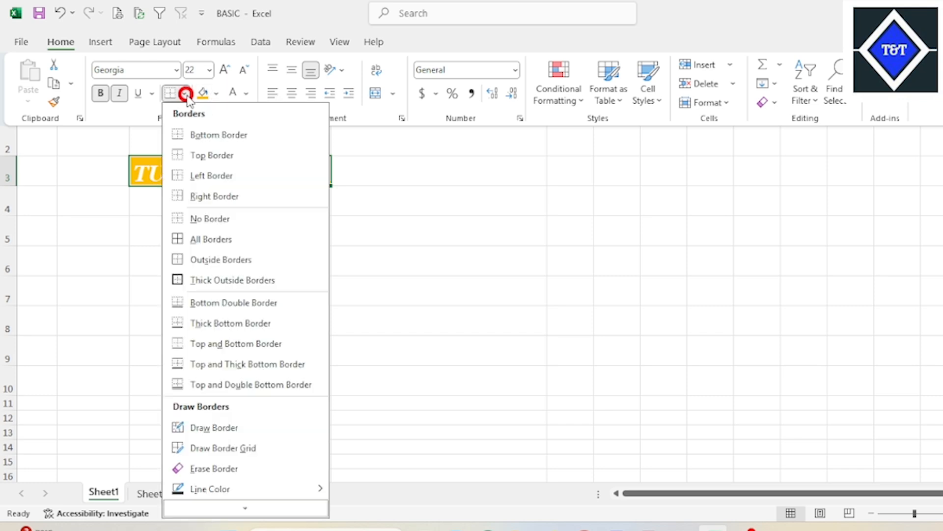
click(207, 239)
click(426, 178)
click(284, 175)
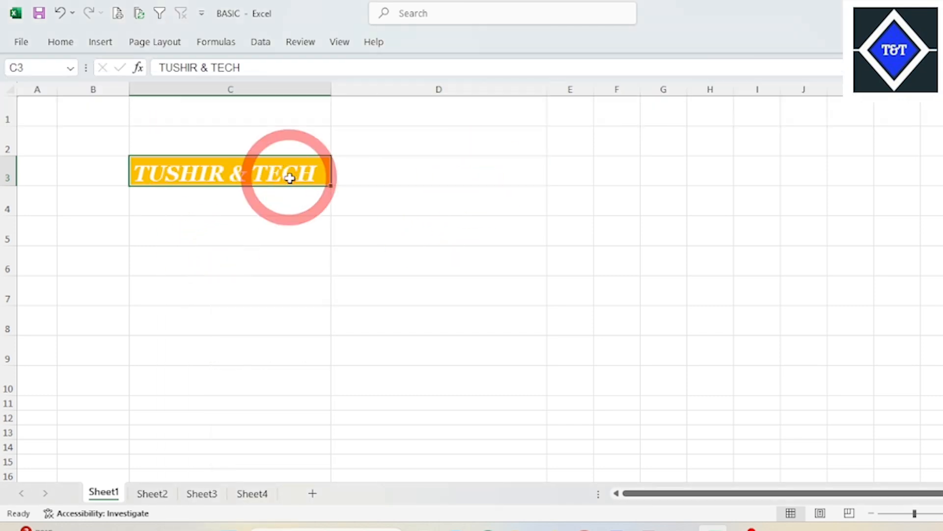
- Reapply All Borders to cell C3 and compare its outline with the neighbouring cell D3
key(alt)
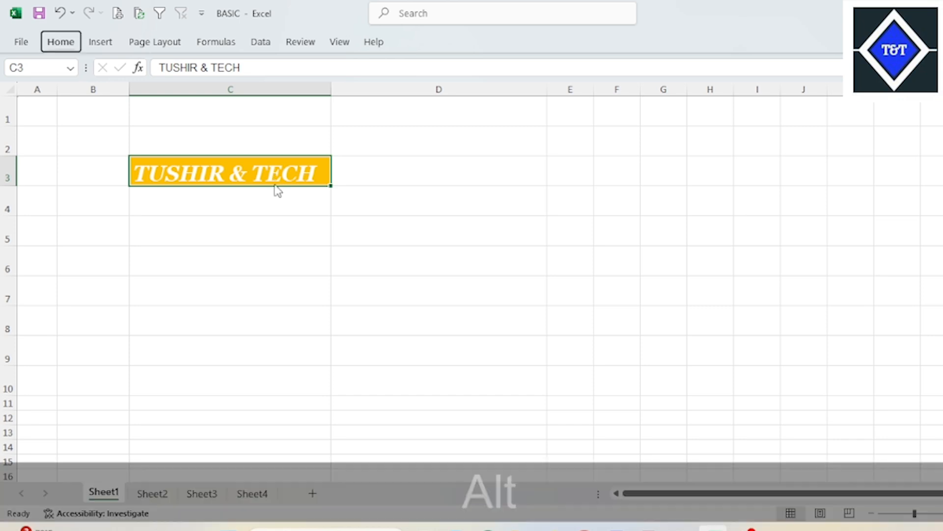
key(h)
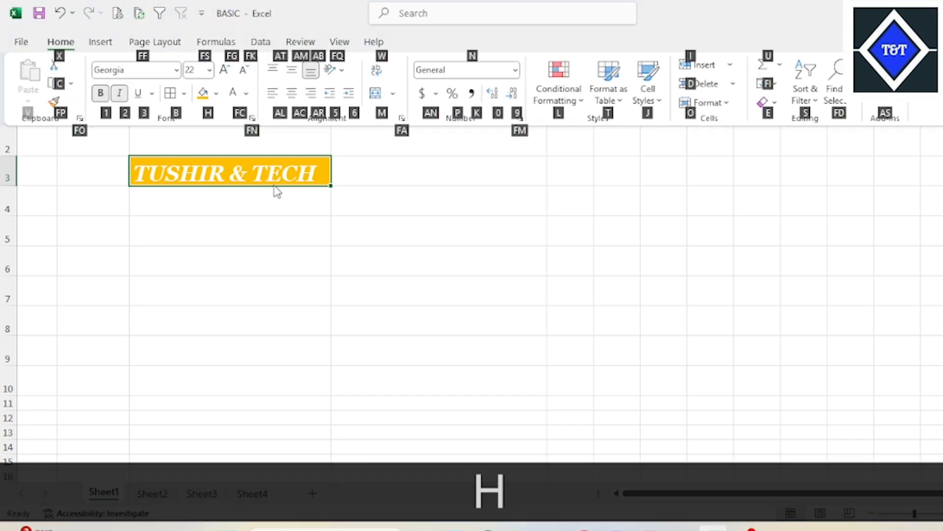
key(b)
key(a)
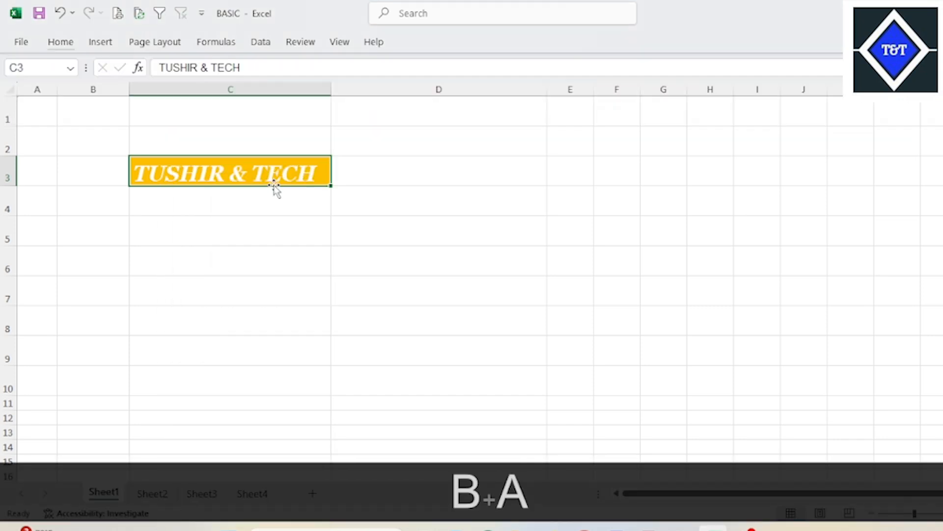
click(385, 204)
click(307, 177)
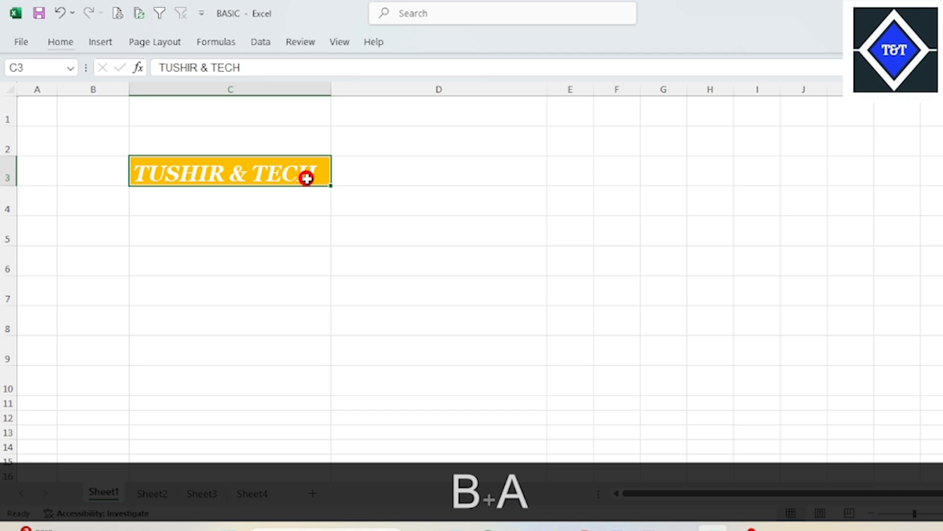
click(415, 181)
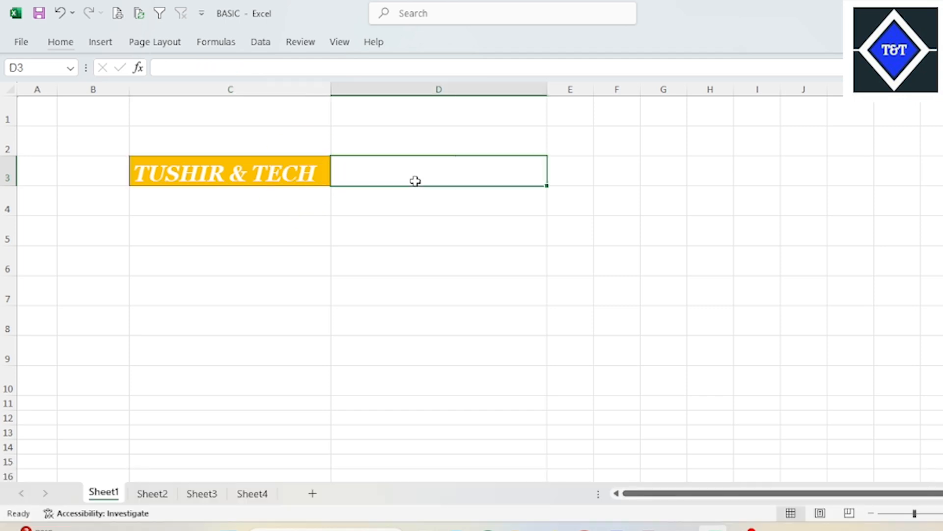
click(306, 175)
click(493, 191)
click(274, 168)
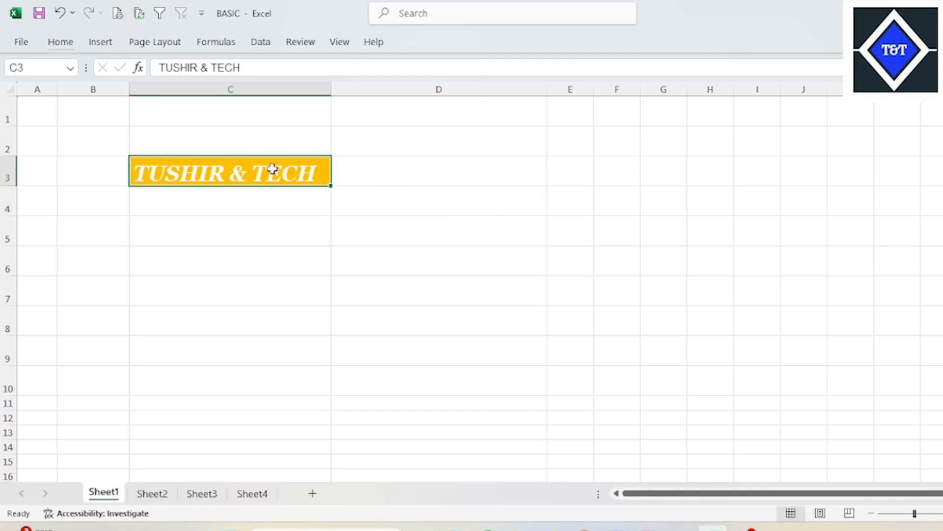
- Repeat the All Borders command on cell C3 once more and deselect the cell to check its edges
key(alt)
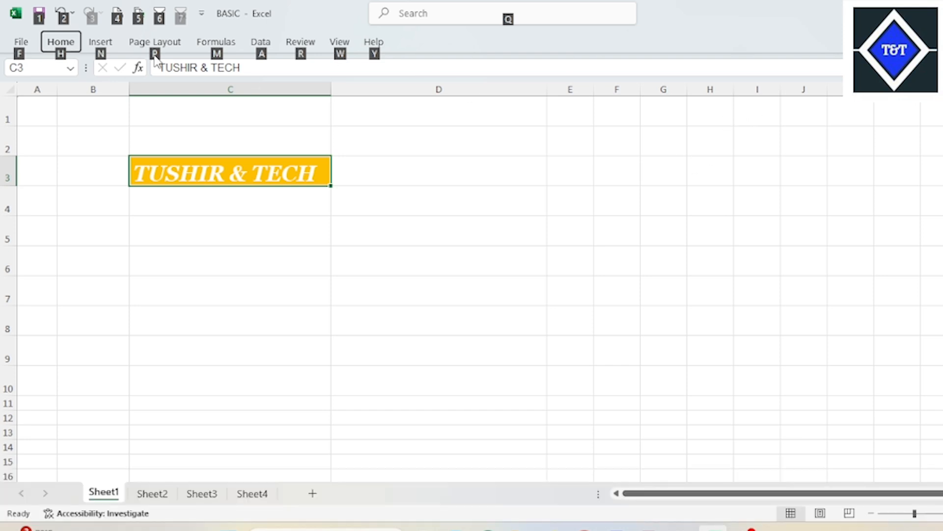
key(h)
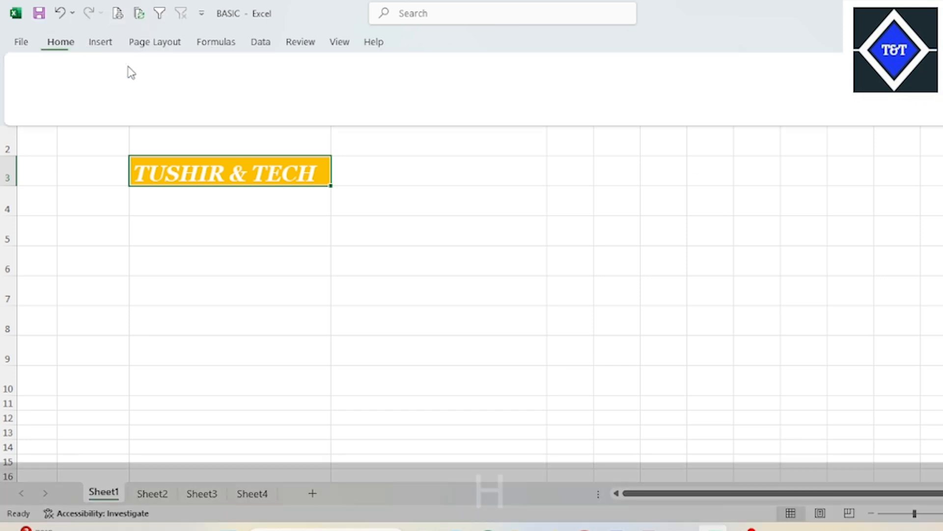
key(b)
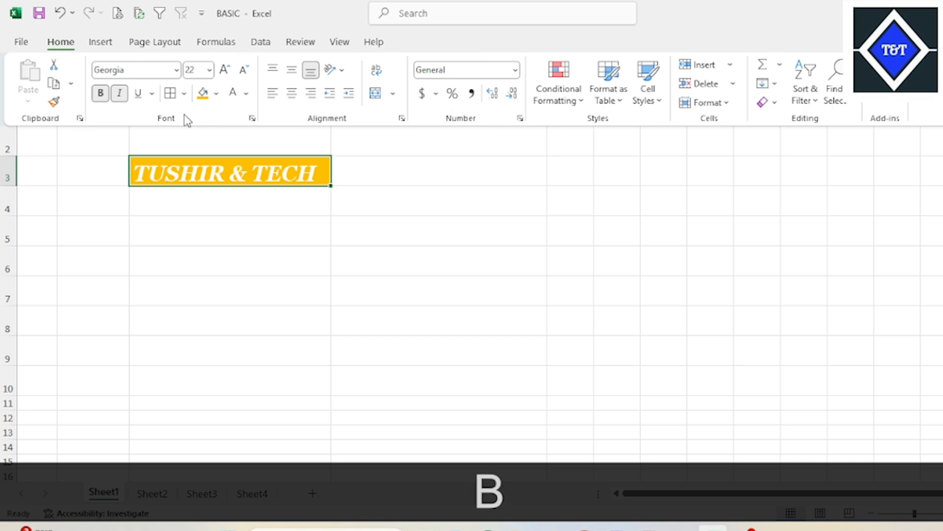
key(a)
click(426, 199)
click(294, 188)
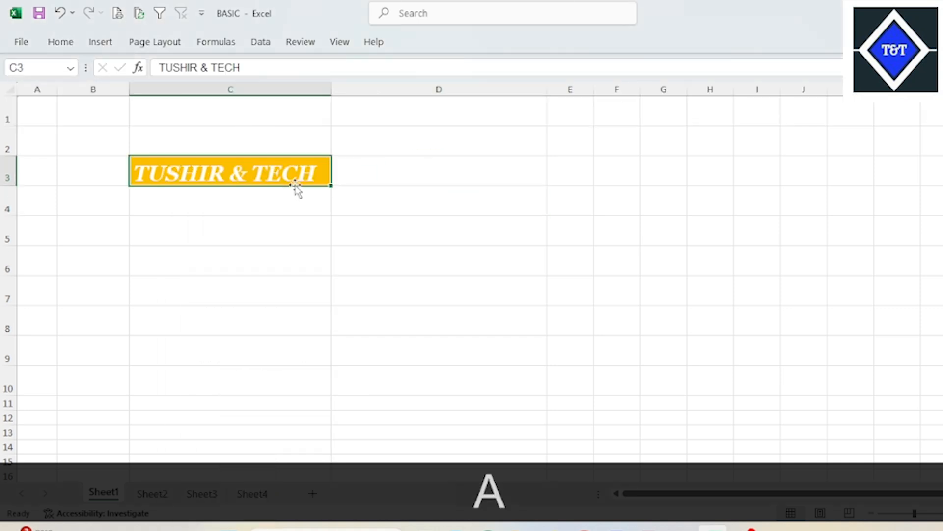
click(73, 43)
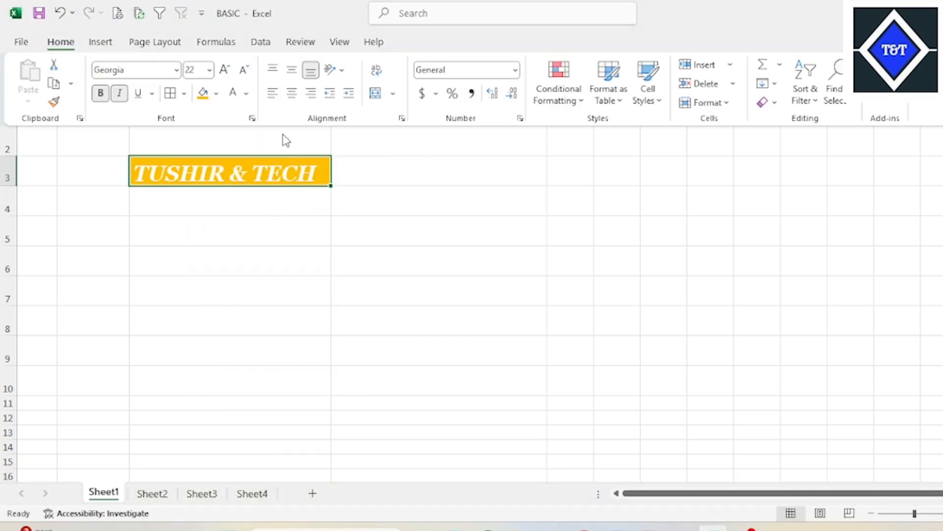
click(413, 212)
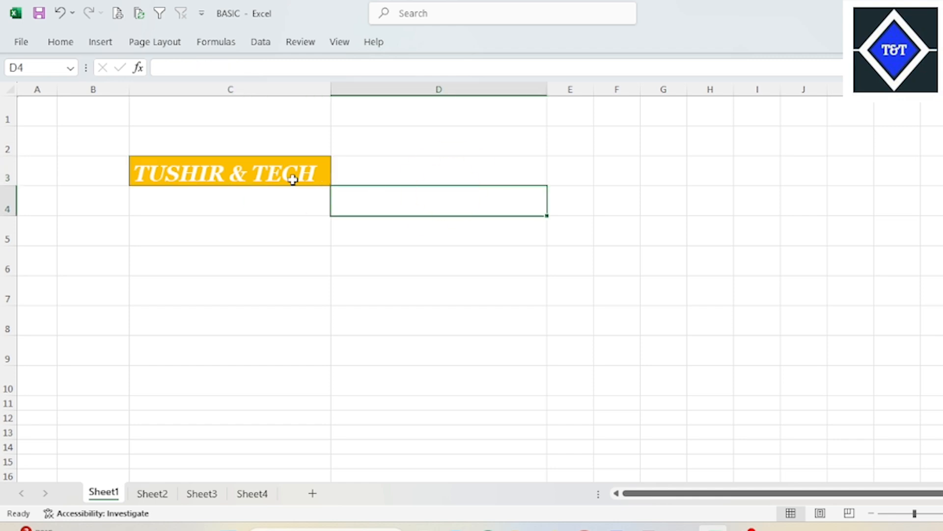
- Apply a Bottom Border to cell C3 and review the border types offered for it
click(293, 180)
key(alt)
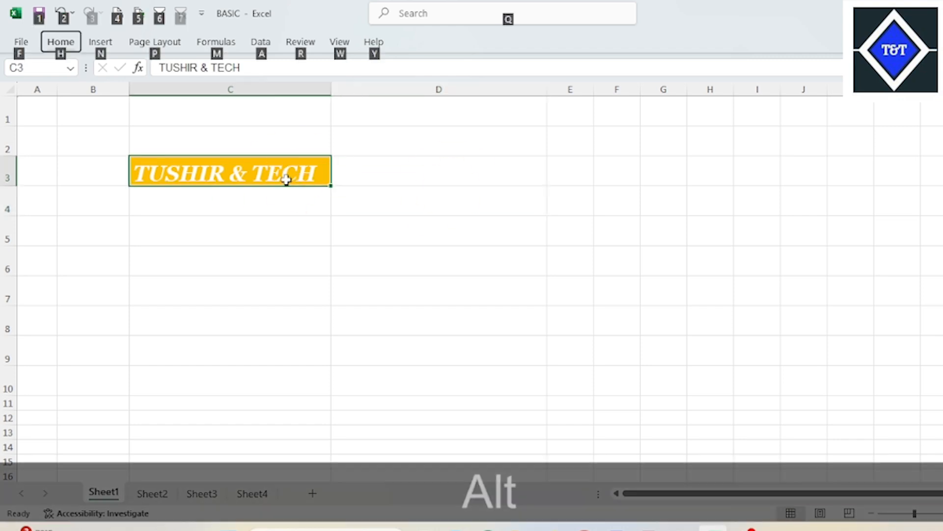
key(h)
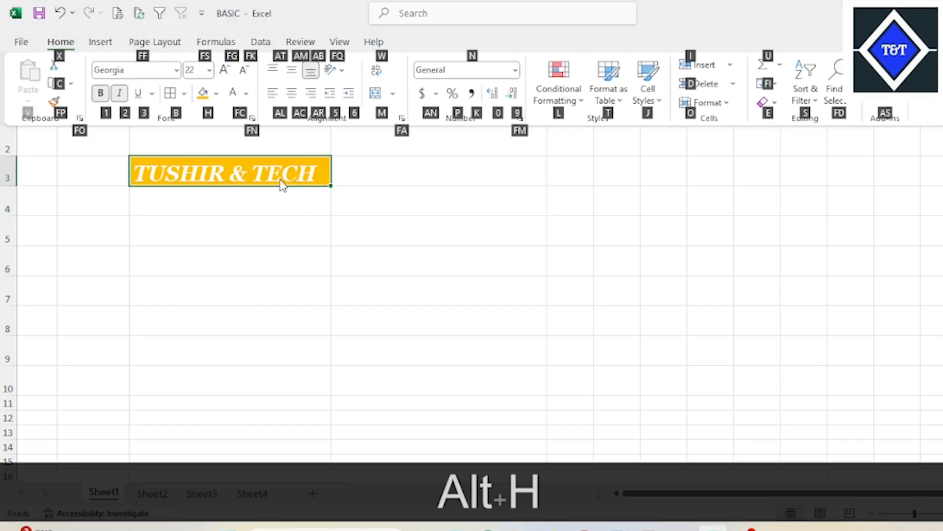
key(b)
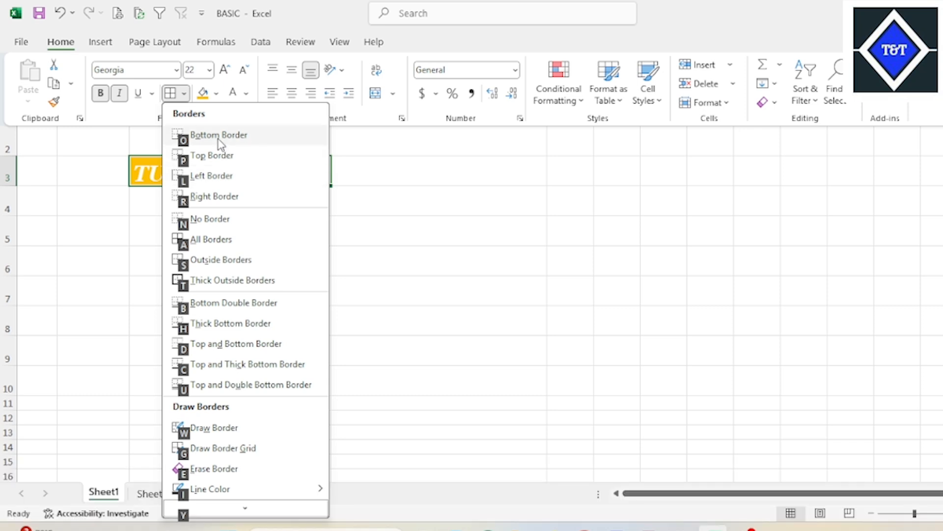
key(o)
click(482, 217)
click(299, 172)
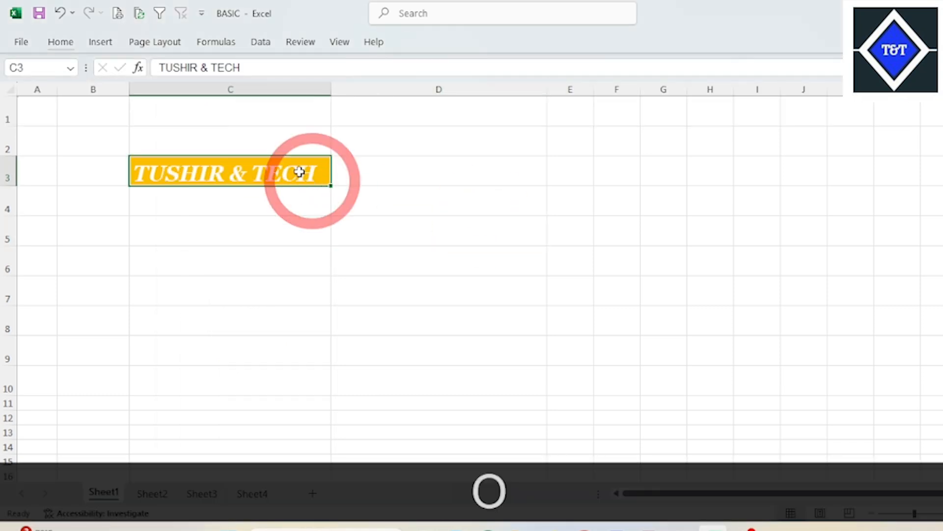
click(60, 42)
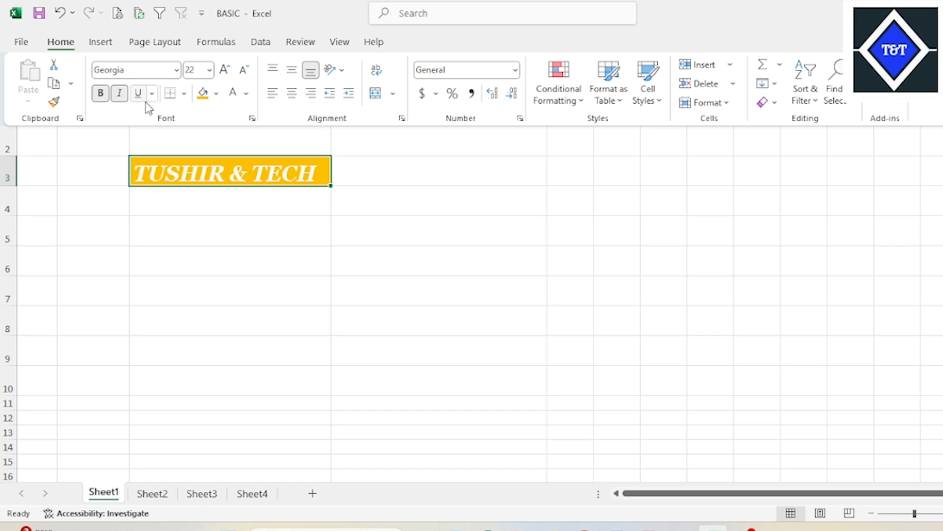
click(183, 93)
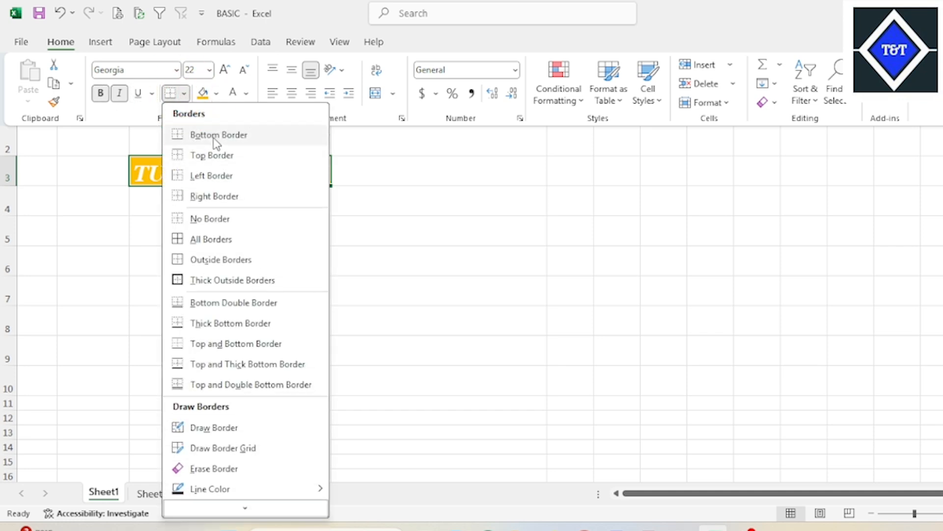
click(481, 161)
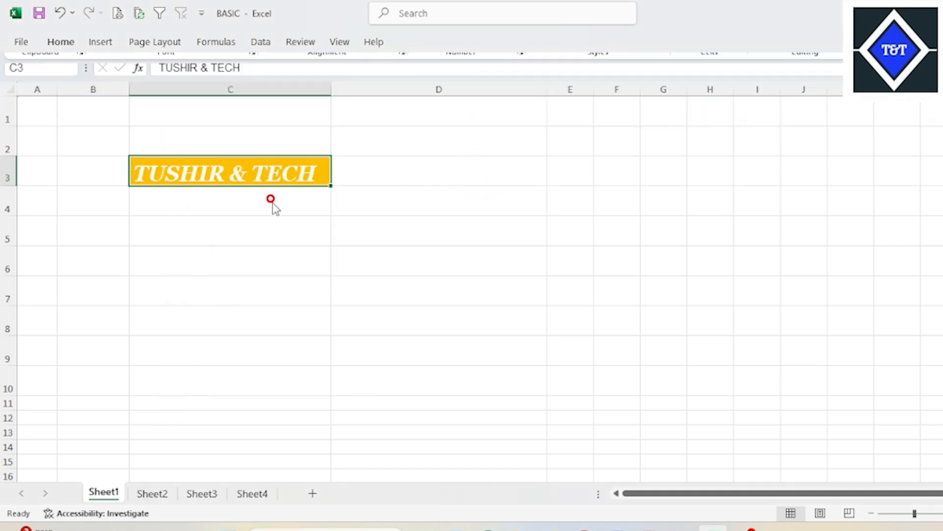
click(428, 189)
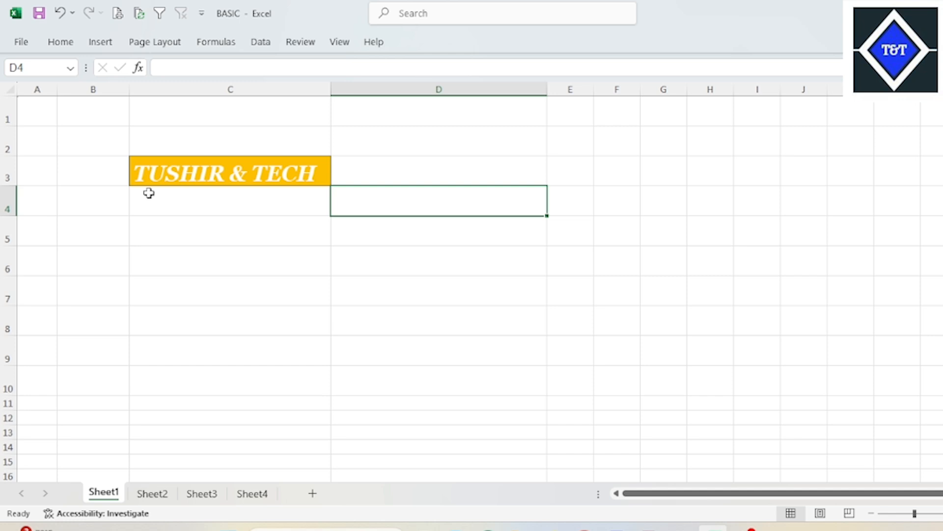
- Enlarge cell C3 by widening column C and increasing the height of row 3
drag(329, 92, 420, 91)
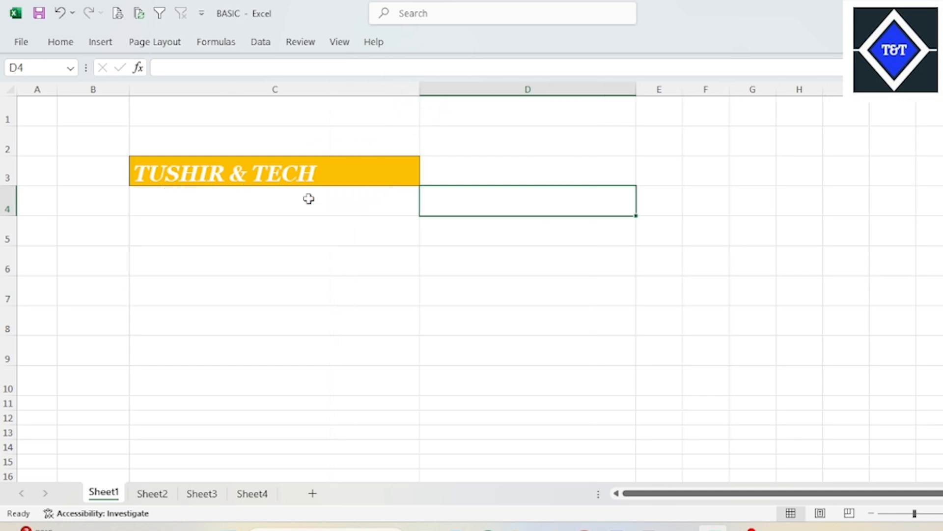
drag(17, 186, 15, 222)
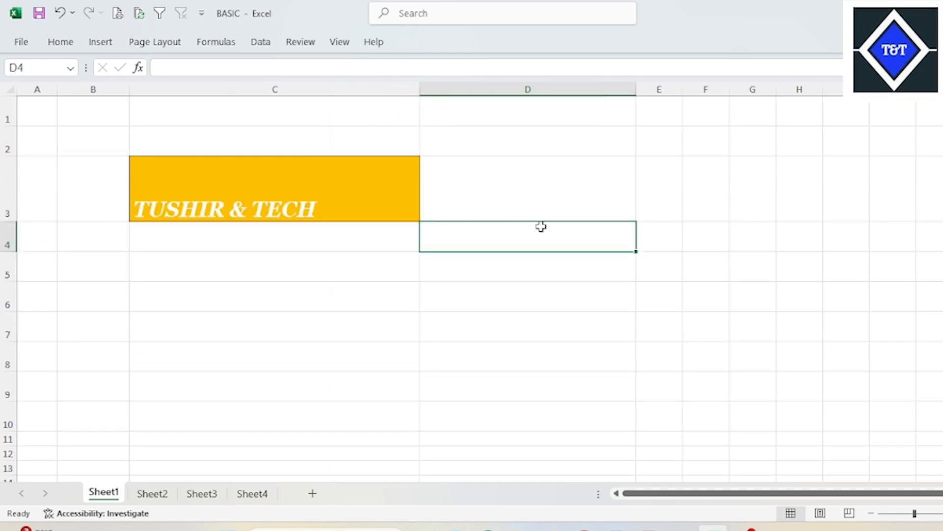
click(543, 196)
click(736, 180)
click(257, 199)
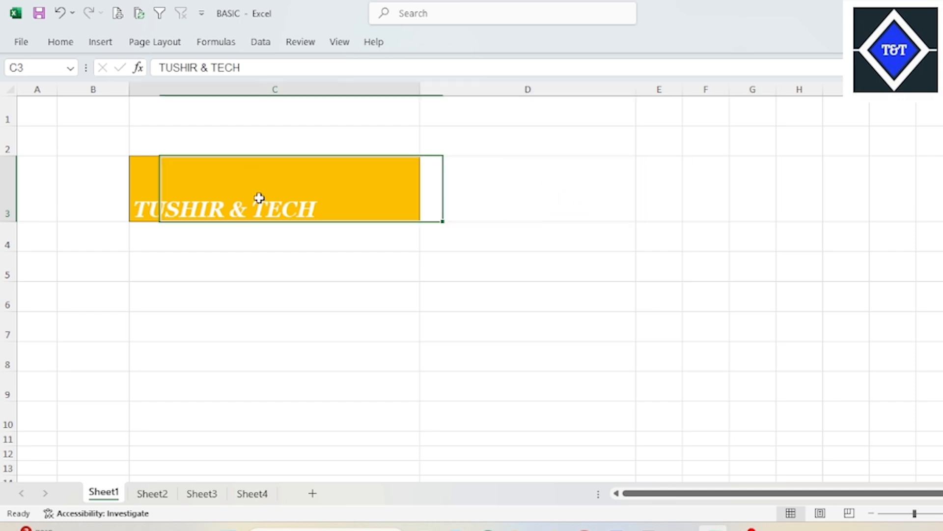
- Preview how the bordered cell C3 prints and return to the worksheet
click(120, 14)
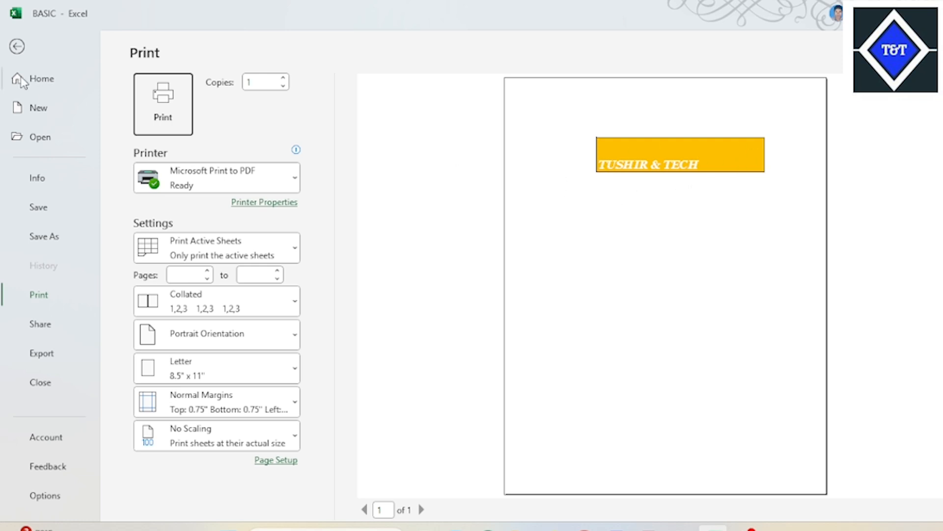
click(16, 47)
click(528, 262)
click(322, 208)
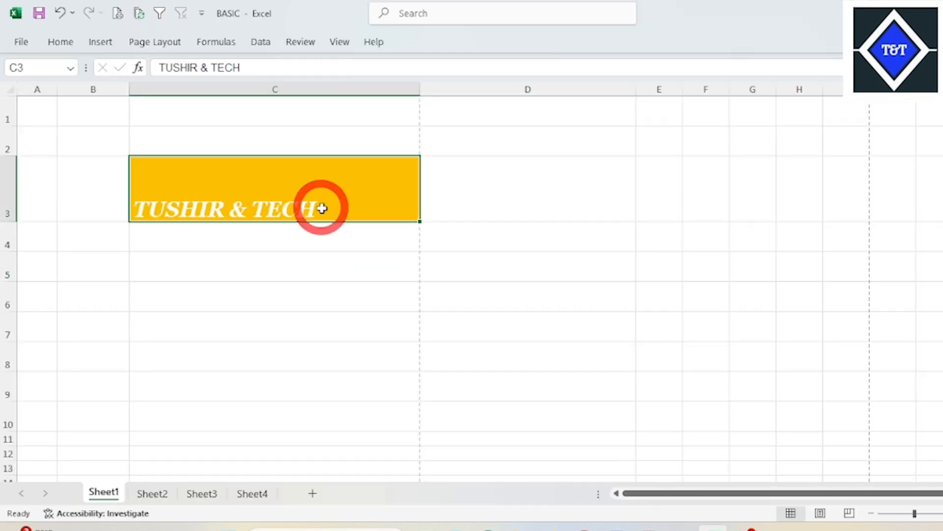
- Apply a Top Border to cell C3 and reselect the cell
click(61, 42)
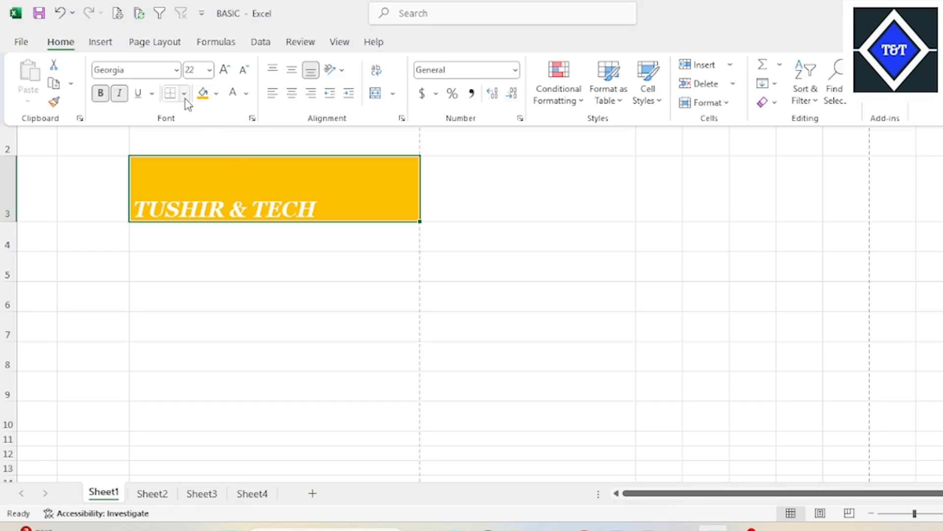
click(184, 94)
click(220, 156)
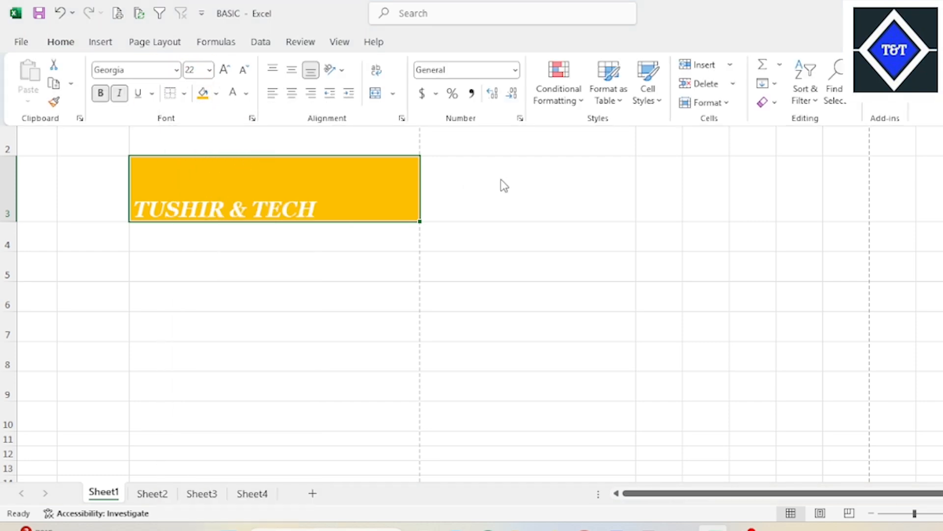
key(ctrl+F1)
click(303, 210)
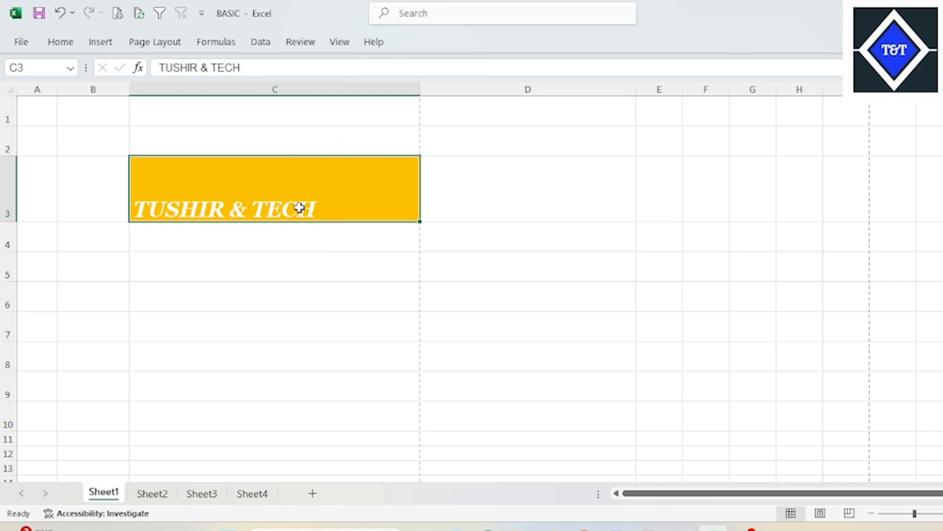
click(265, 234)
click(293, 210)
- Apply a Right Border and a Left Border to cell C3
click(72, 45)
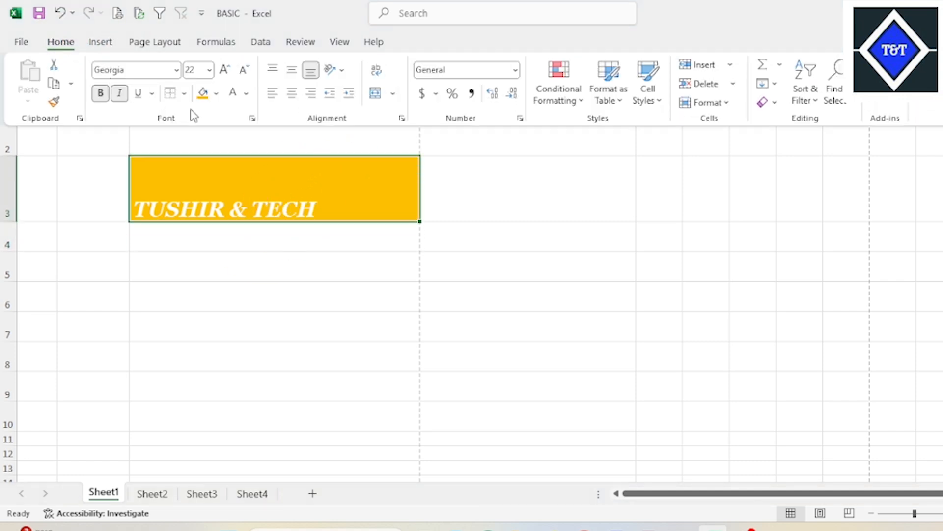
click(184, 94)
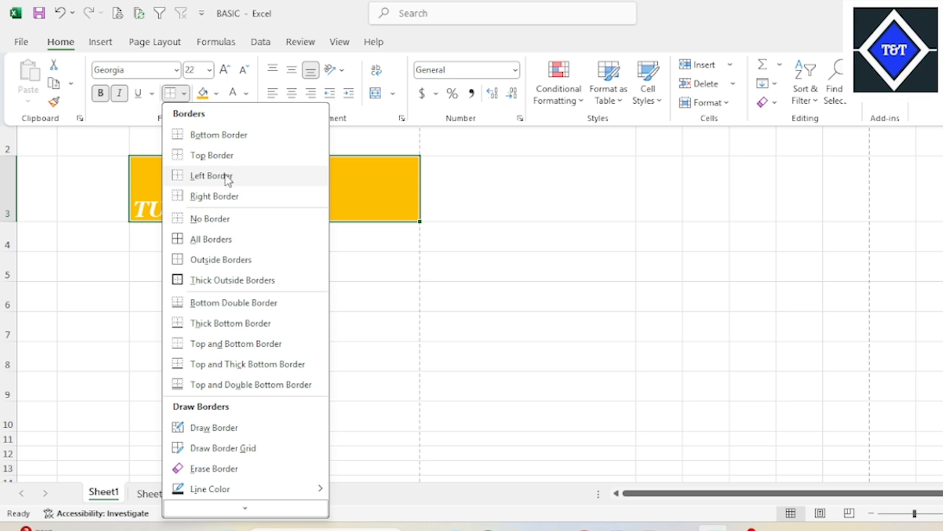
click(239, 199)
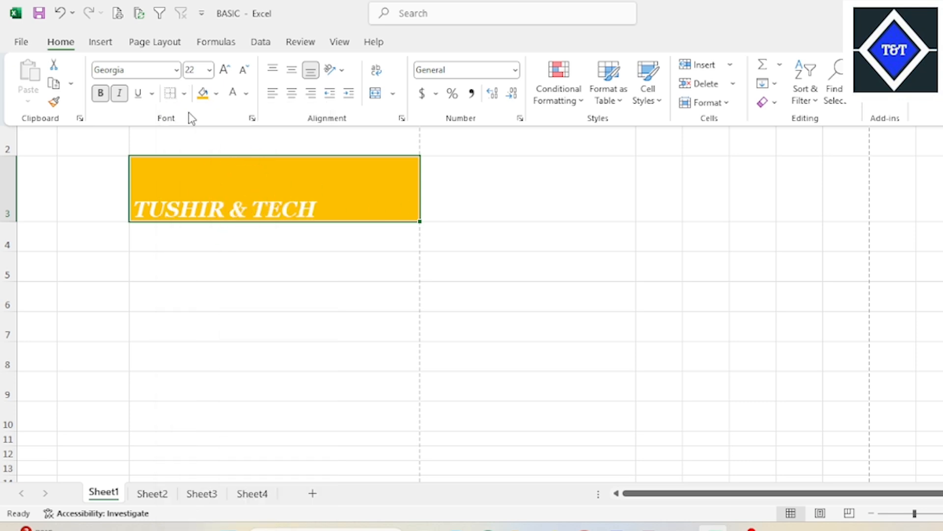
click(184, 93)
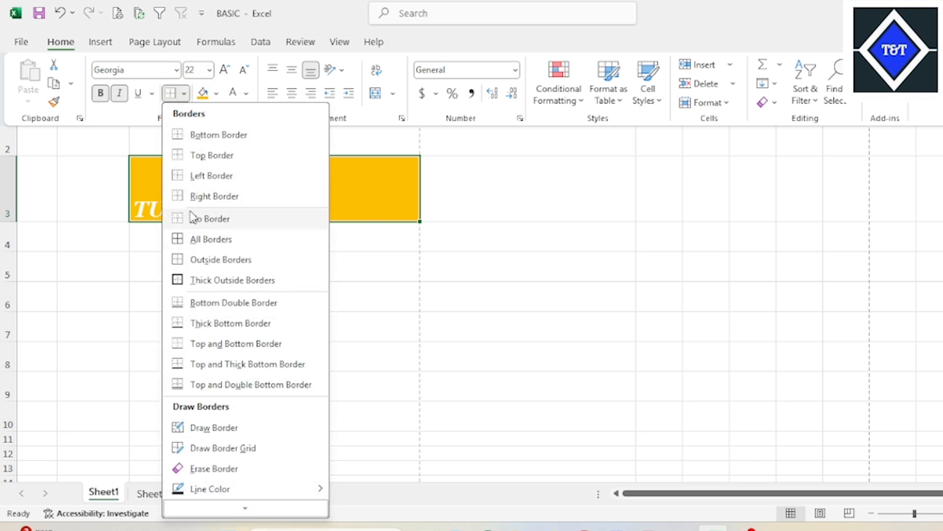
click(186, 175)
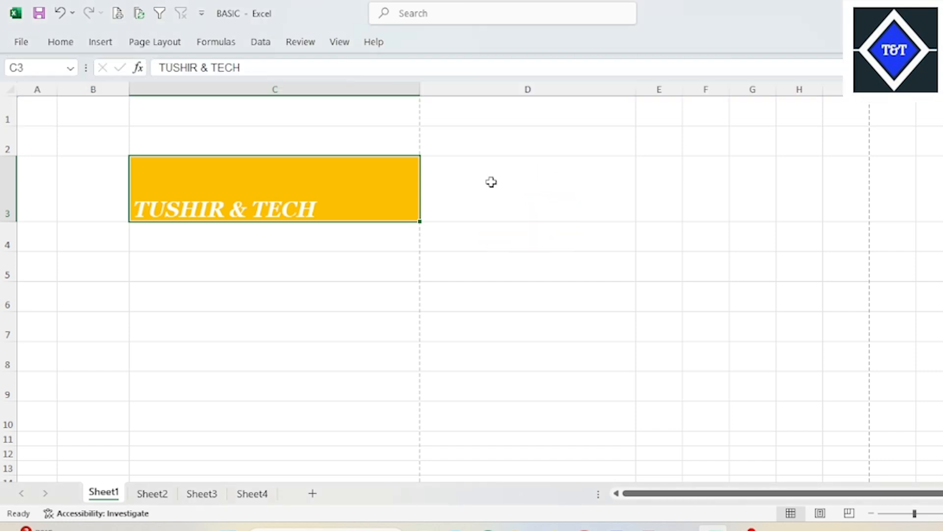
- Check the print preview of cell C3 with its individual side borders, return to the worksheet and reselect C3
click(117, 14)
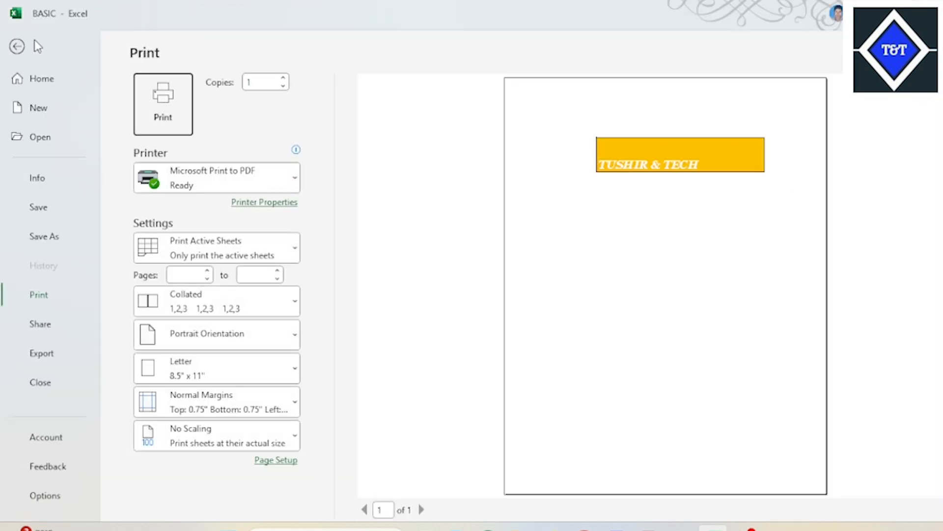
click(17, 47)
click(560, 175)
click(363, 187)
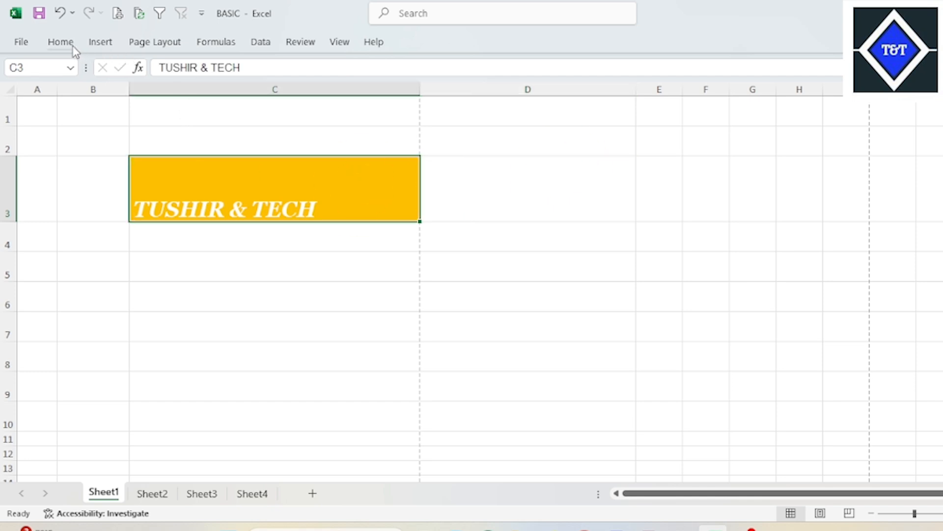
- Remove every border from cell C3 with the No Border option and select a cell away from it
click(60, 42)
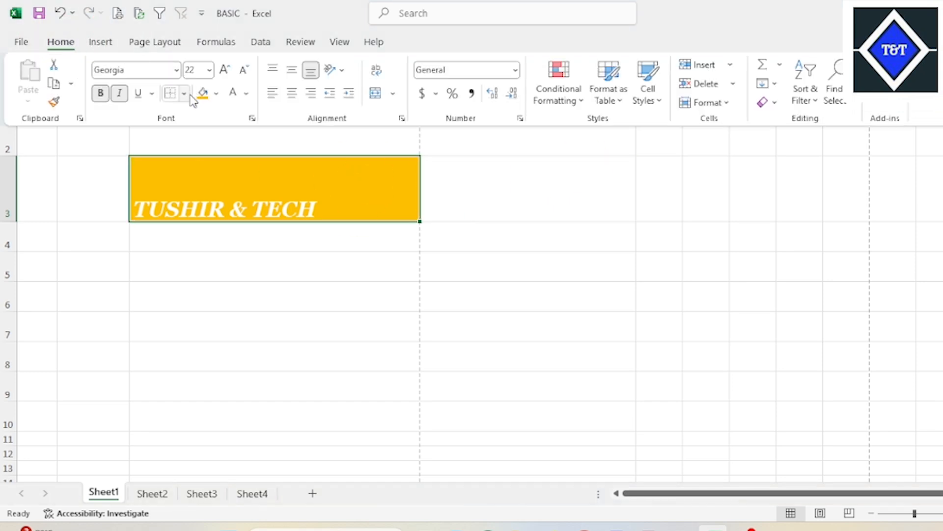
click(183, 93)
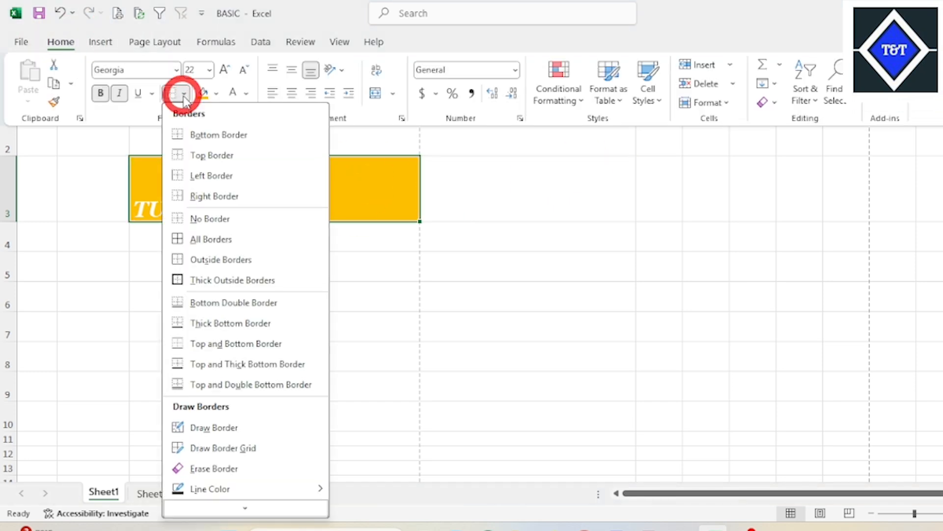
click(222, 222)
click(747, 194)
click(842, 199)
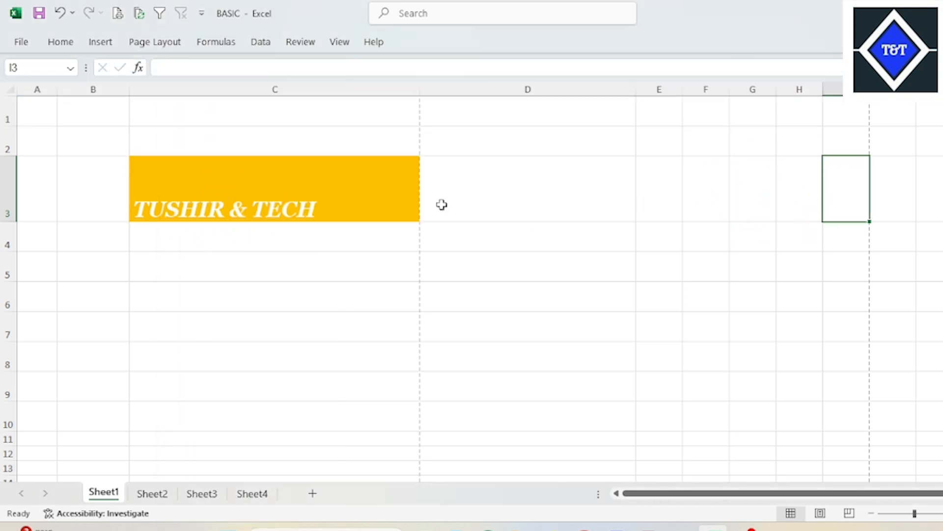
- Check how the borderless cell C3 looks in the print preview and return to the worksheet
click(293, 193)
click(118, 14)
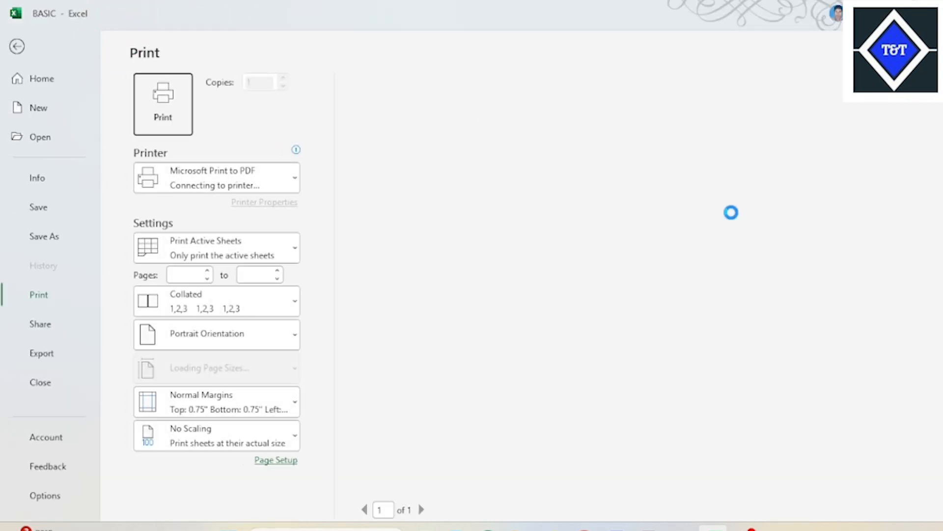
click(15, 47)
click(573, 244)
click(337, 229)
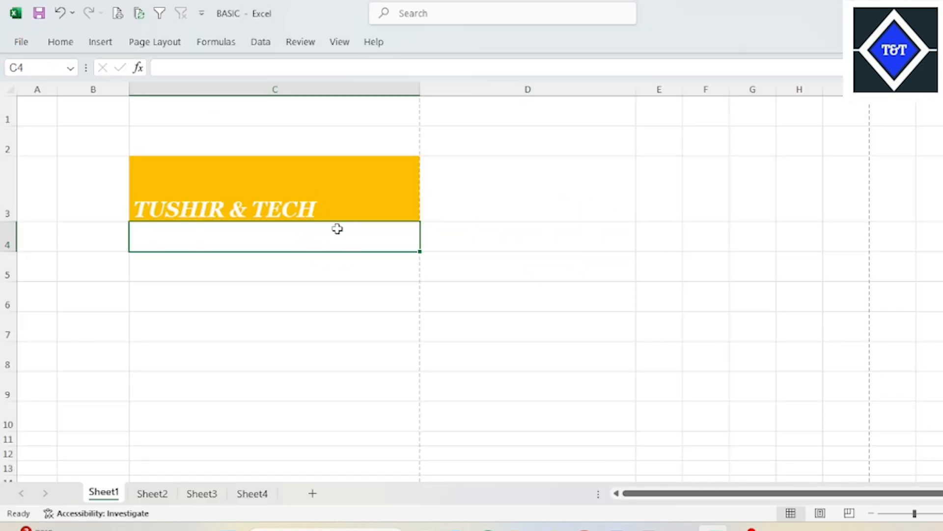
- Apply Outside Borders to cell C3 and reselect the cell
click(290, 196)
click(73, 45)
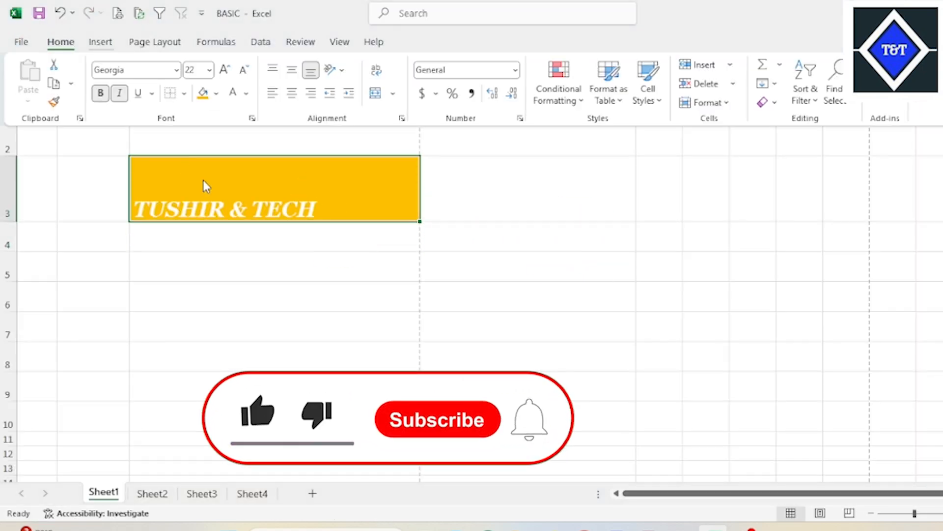
click(184, 93)
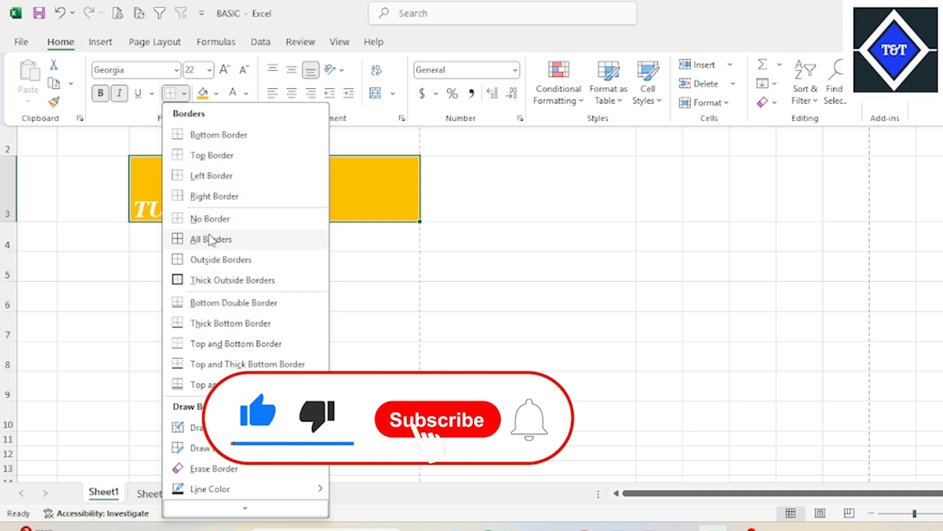
click(210, 261)
click(323, 225)
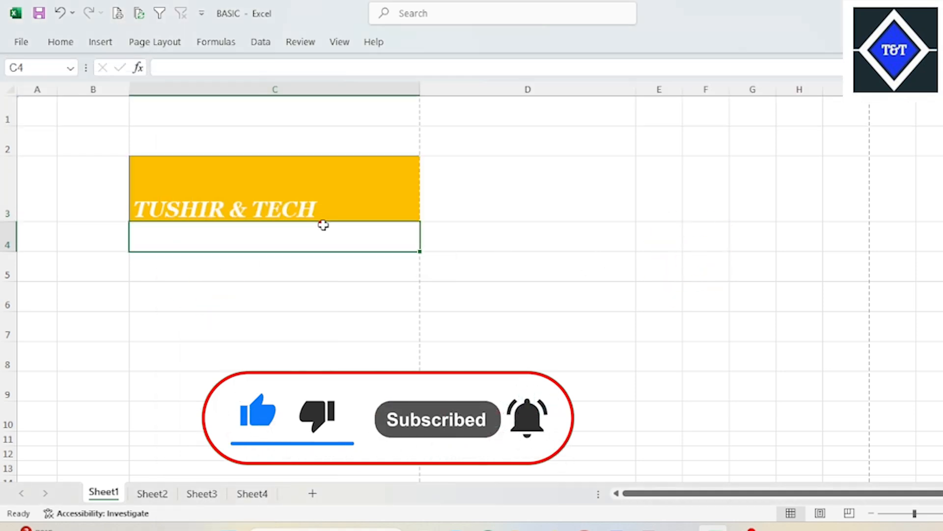
click(571, 226)
click(344, 196)
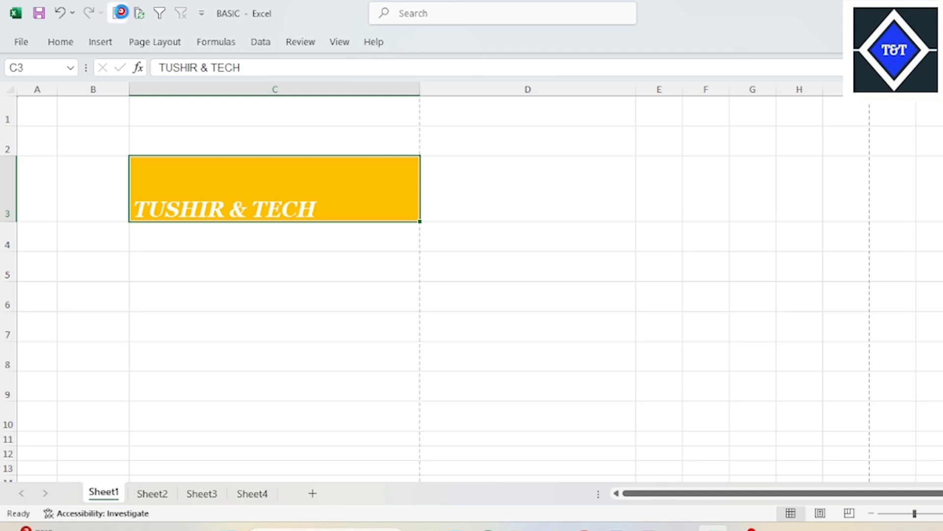
- Preview how cell C3 prints with Outside Borders, return to the worksheet and reselect C3
click(120, 12)
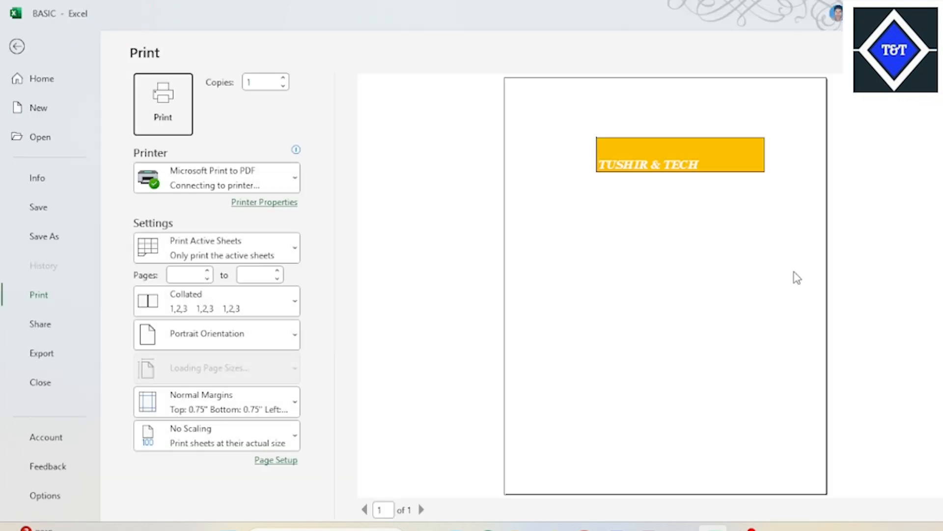
click(17, 46)
click(600, 244)
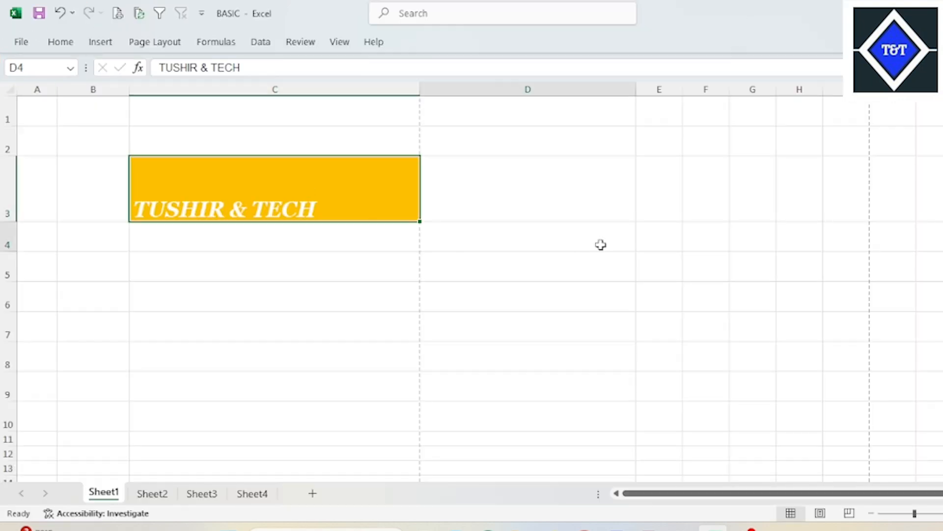
click(321, 190)
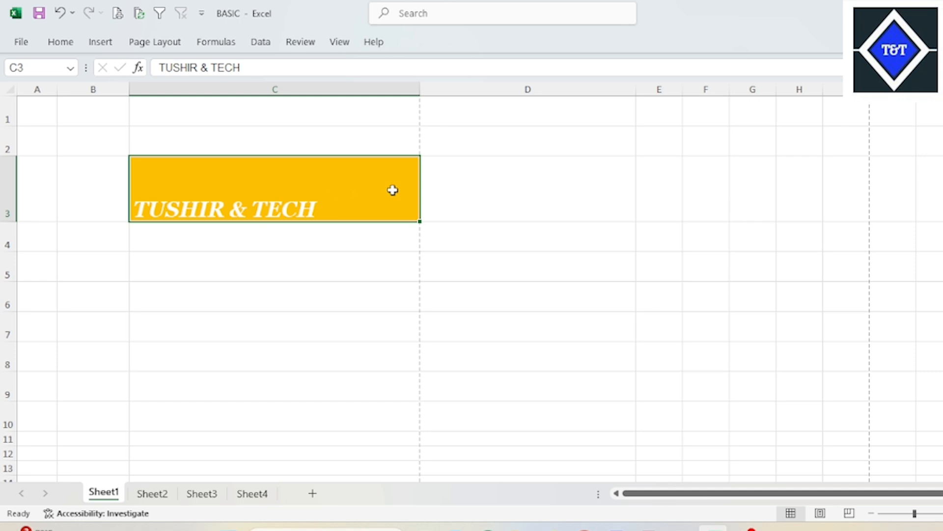
- Apply All Borders to the range C3:C10 and reselect the range
drag(210, 181, 264, 412)
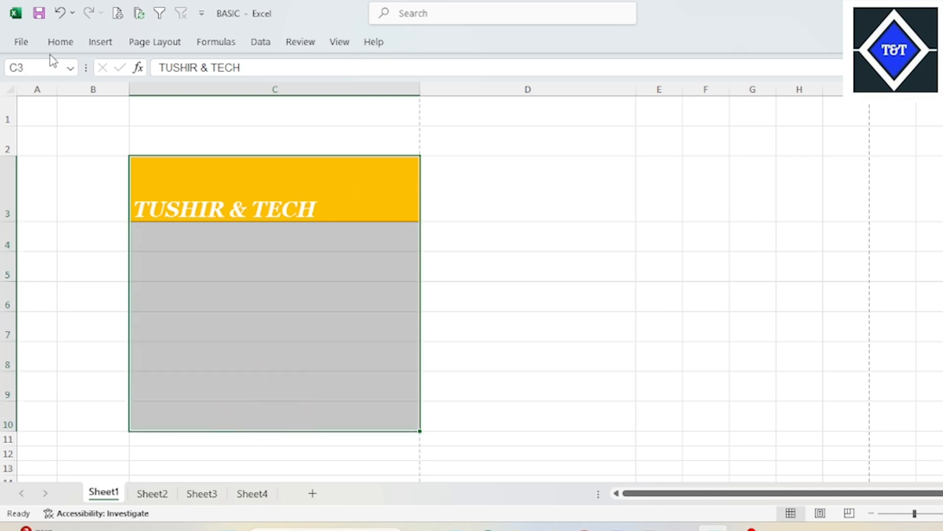
click(56, 43)
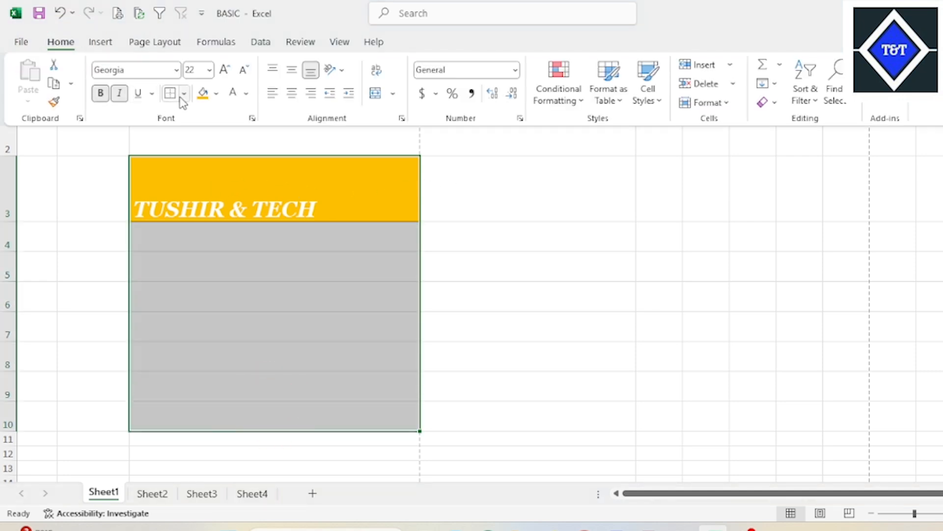
click(185, 94)
click(206, 238)
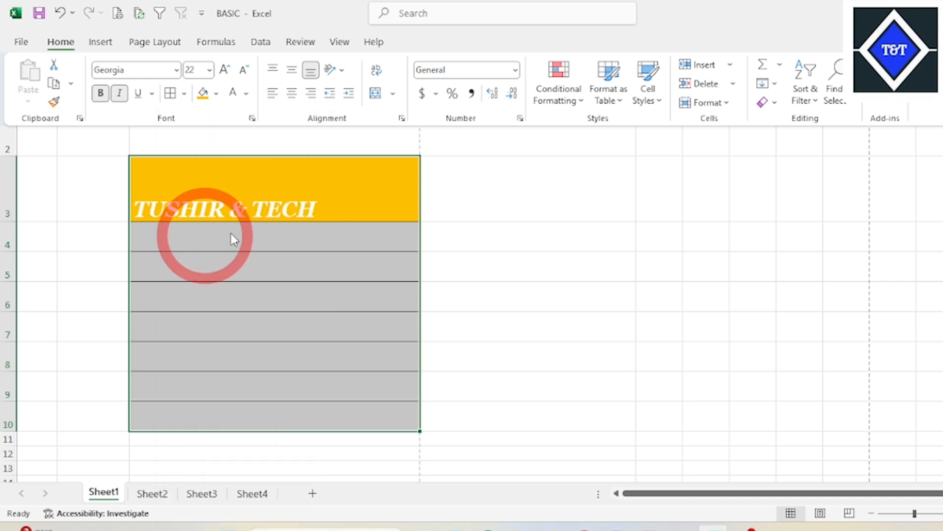
drag(388, 203, 352, 409)
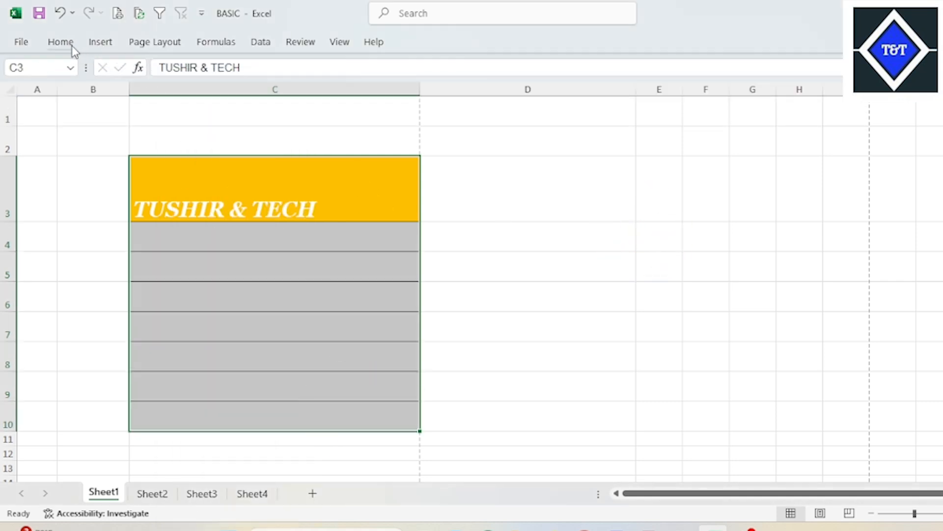
- Apply Outside Borders to the range B2:D12 around the bordered cells and reselect the range
click(203, 147)
drag(92, 137, 537, 455)
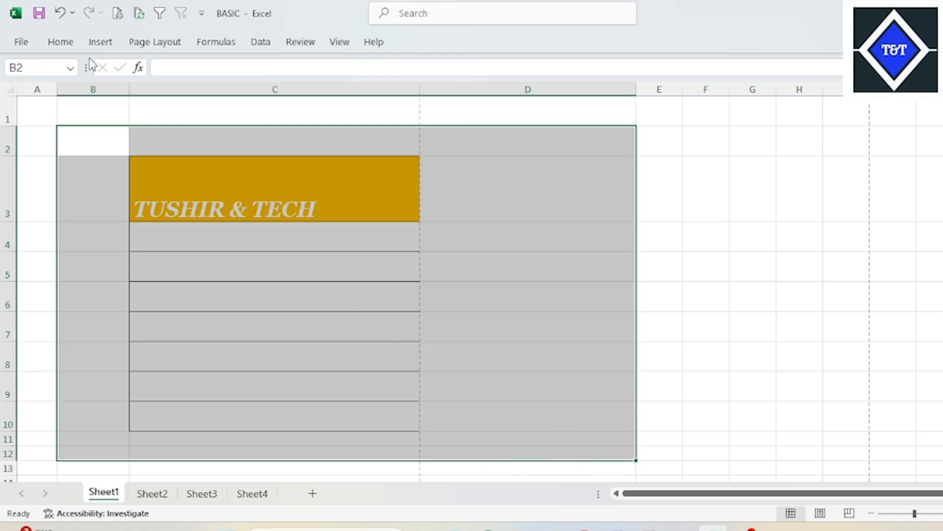
click(69, 45)
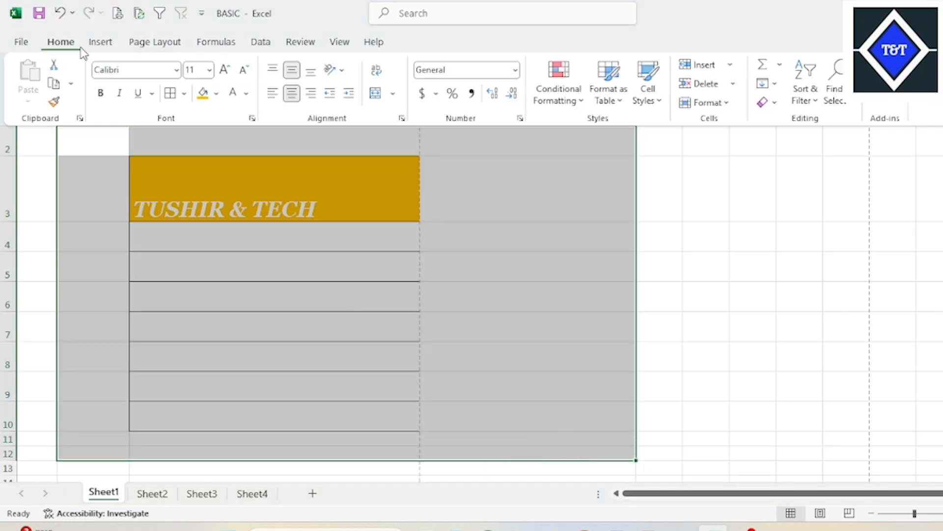
click(184, 94)
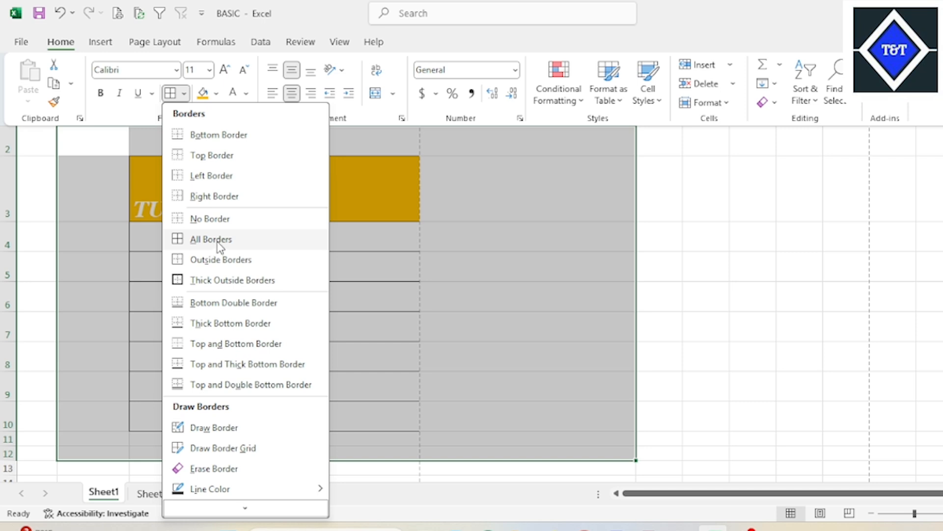
click(221, 259)
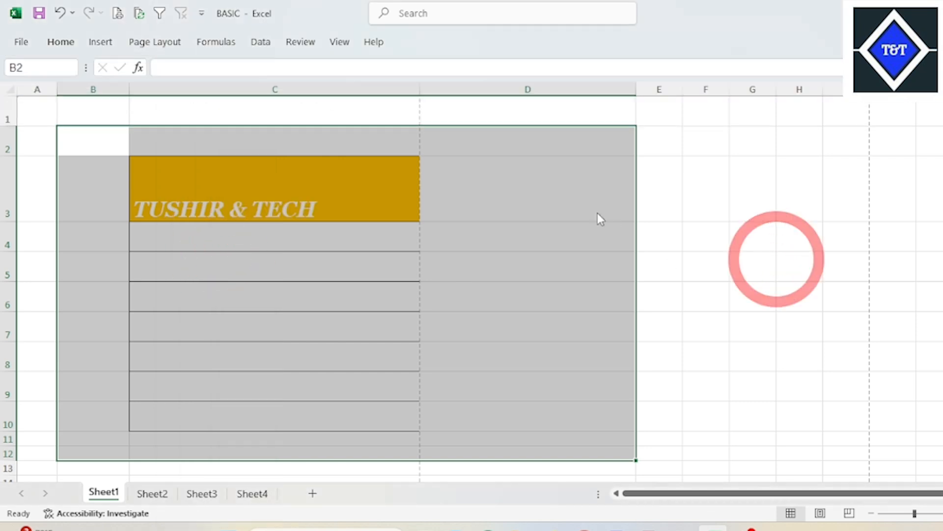
click(699, 186)
drag(95, 137, 565, 459)
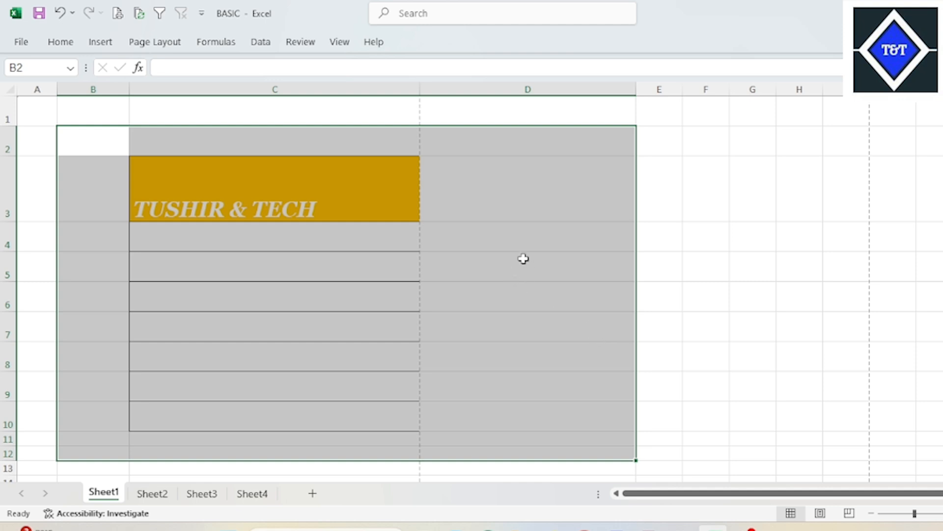
- Narrow columns D and C so the outer frame takes less width, and clear the range selection
drag(637, 89, 553, 93)
drag(423, 92, 390, 93)
drag(520, 95, 511, 93)
click(373, 143)
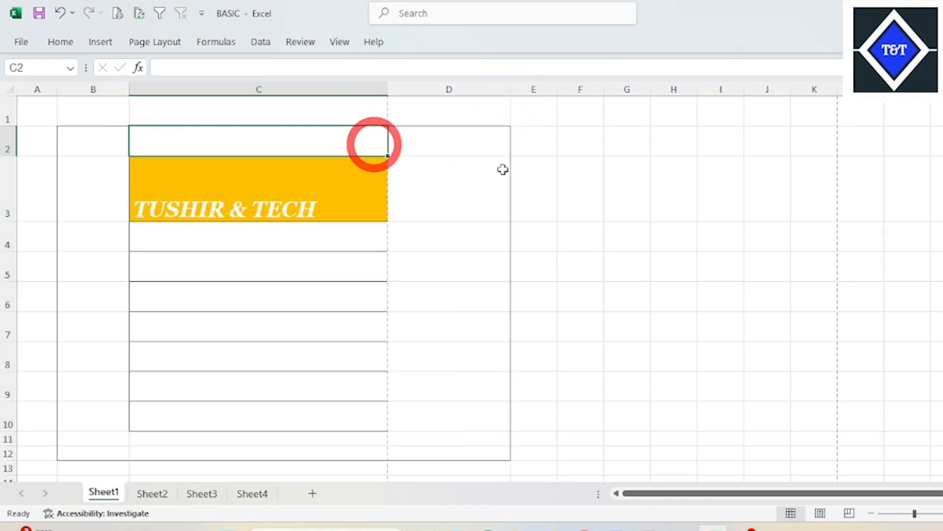
click(448, 190)
- Try Thick Outside Borders on cell D8 and undo the border
drag(114, 146, 436, 441)
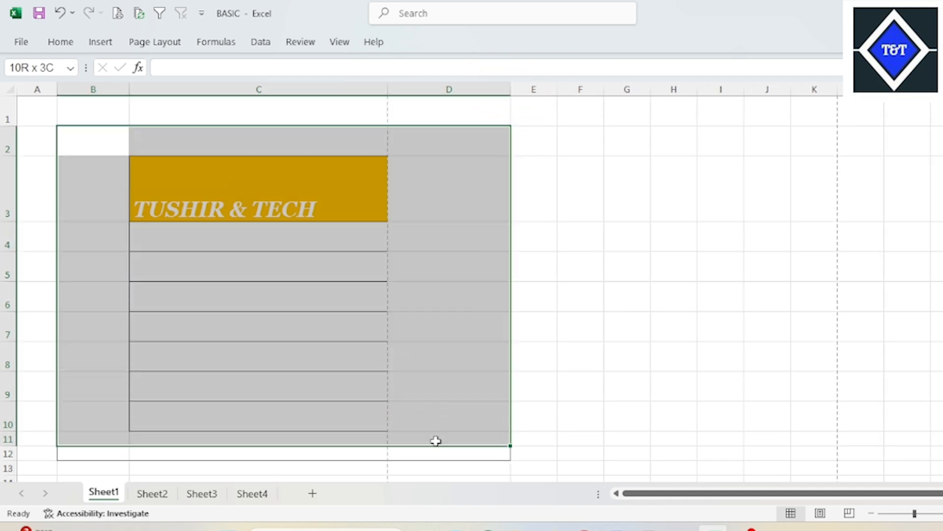
click(482, 348)
click(71, 42)
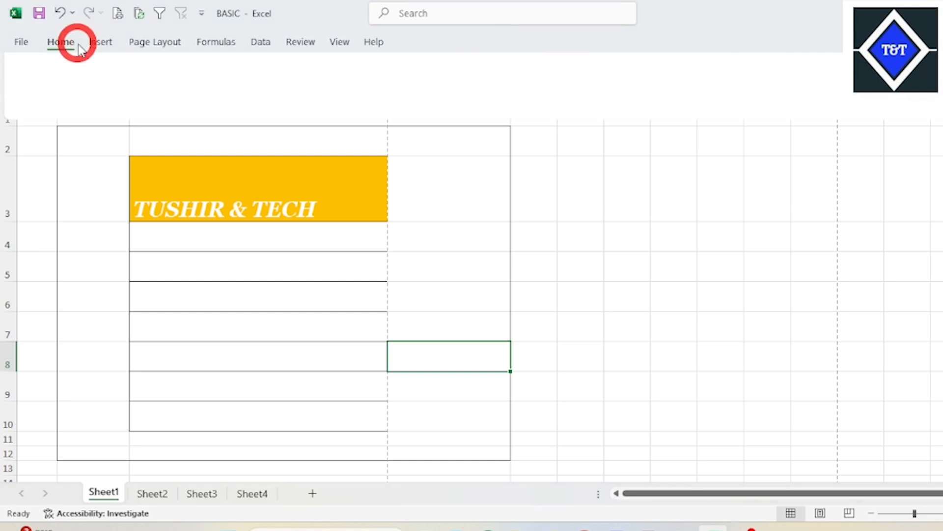
click(184, 93)
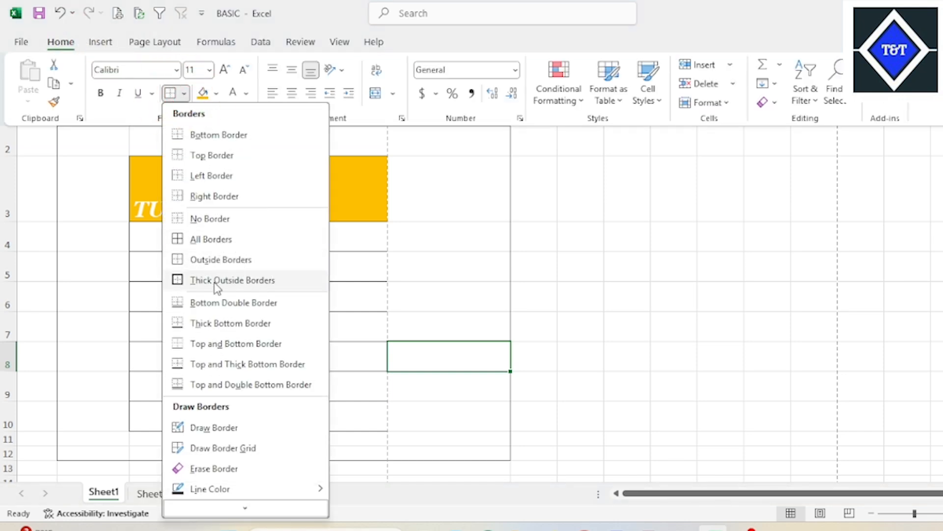
click(263, 280)
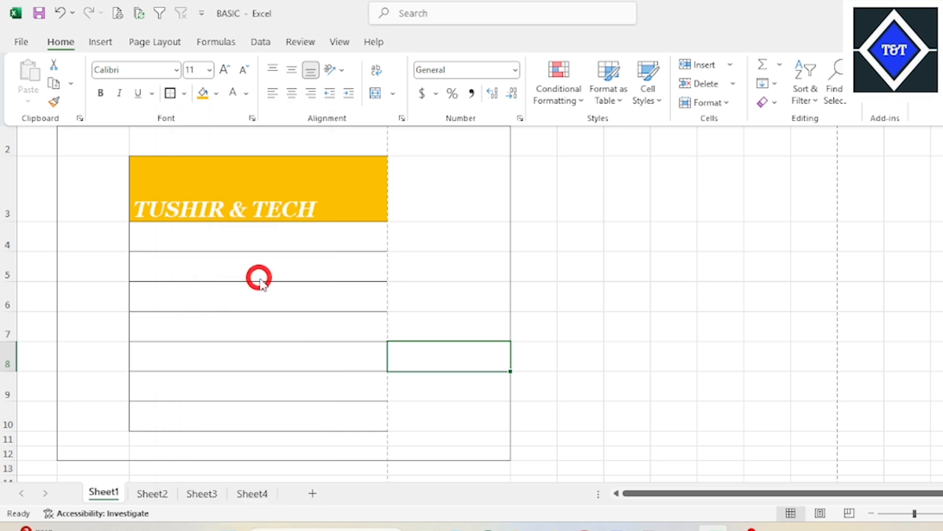
click(610, 258)
click(542, 253)
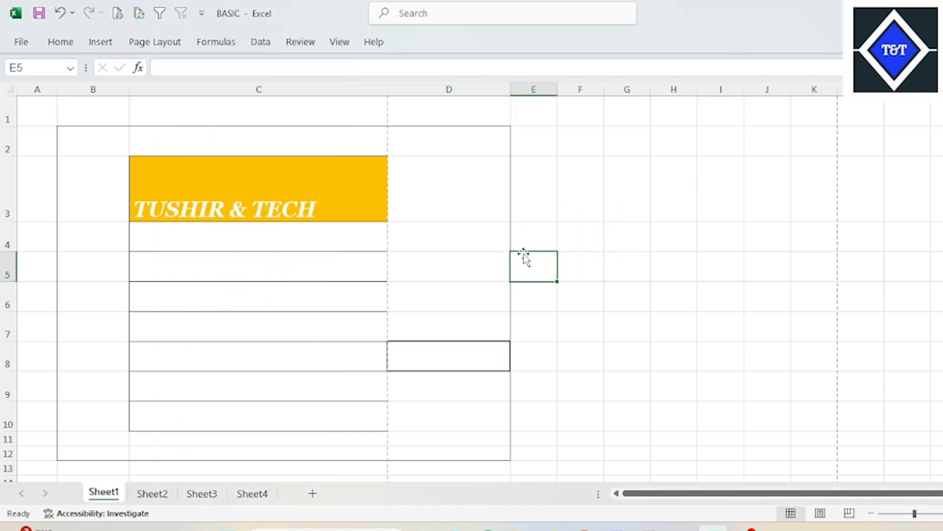
key(ctrl+z)
click(481, 237)
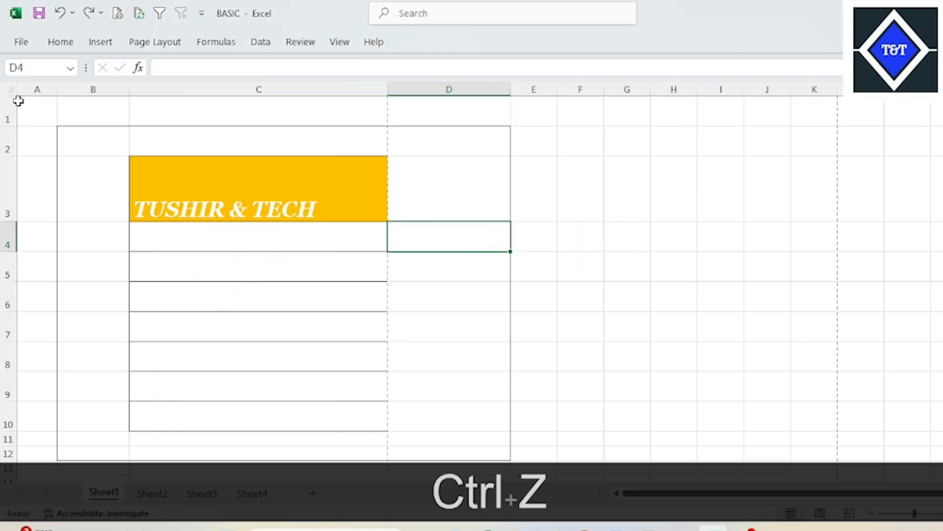
- Apply Thick Outside Borders to the range B2:D12
drag(94, 142, 480, 456)
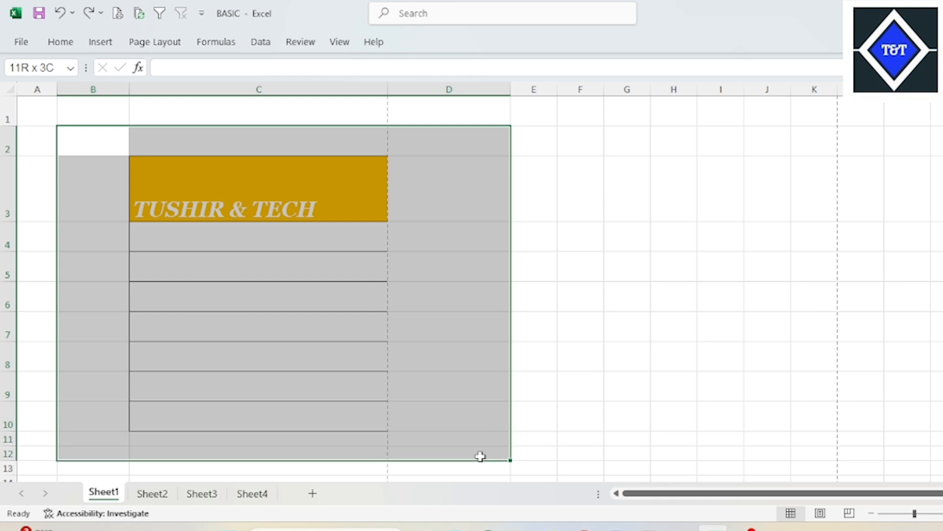
click(60, 41)
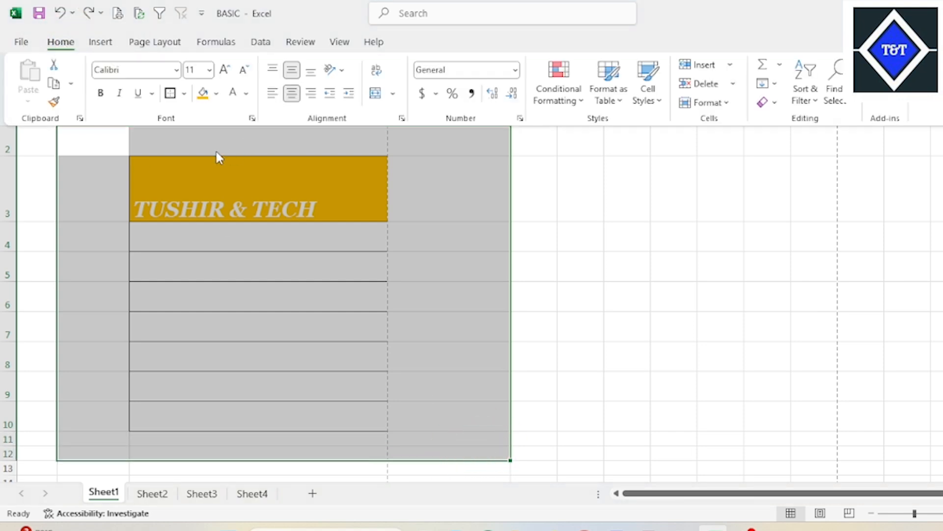
click(184, 94)
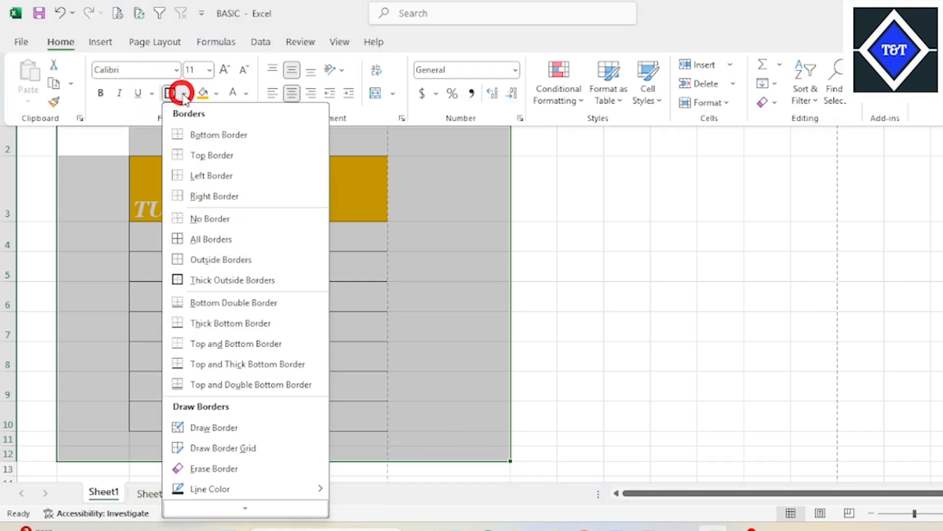
click(269, 280)
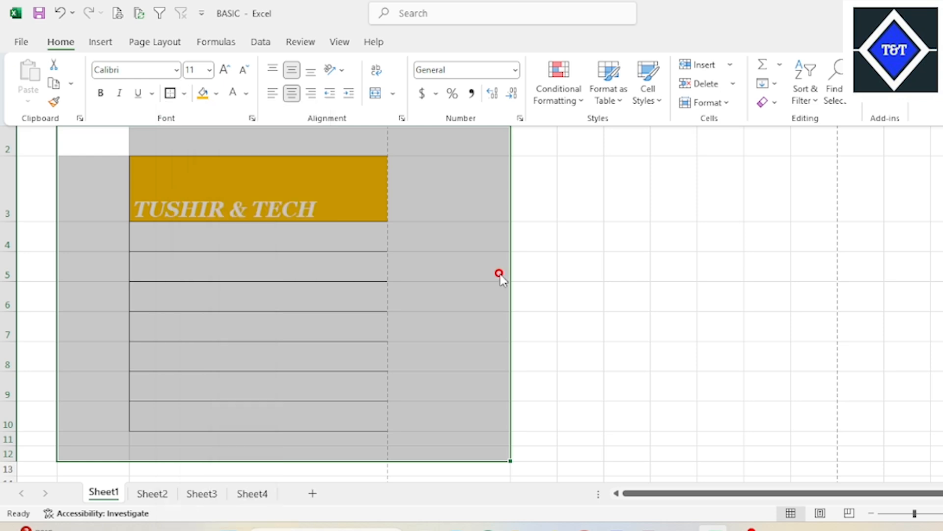
key(alt)
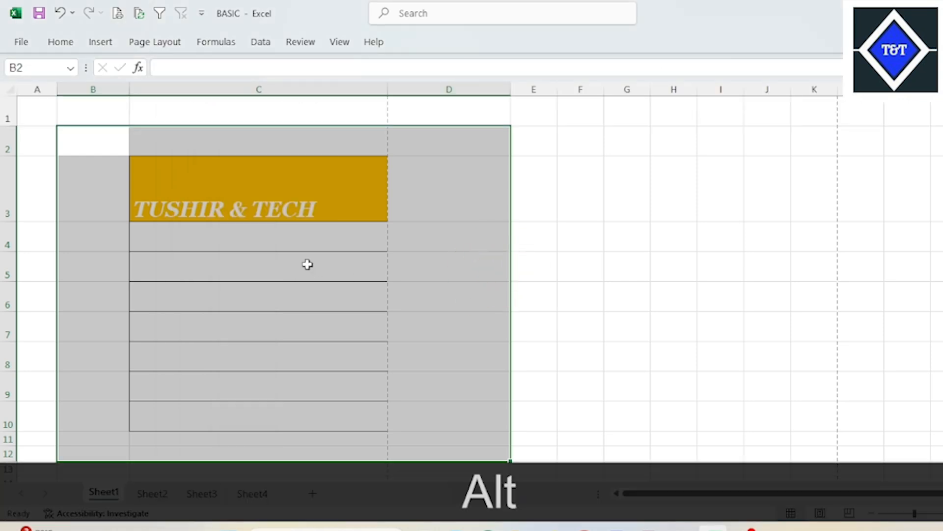
text(HB)
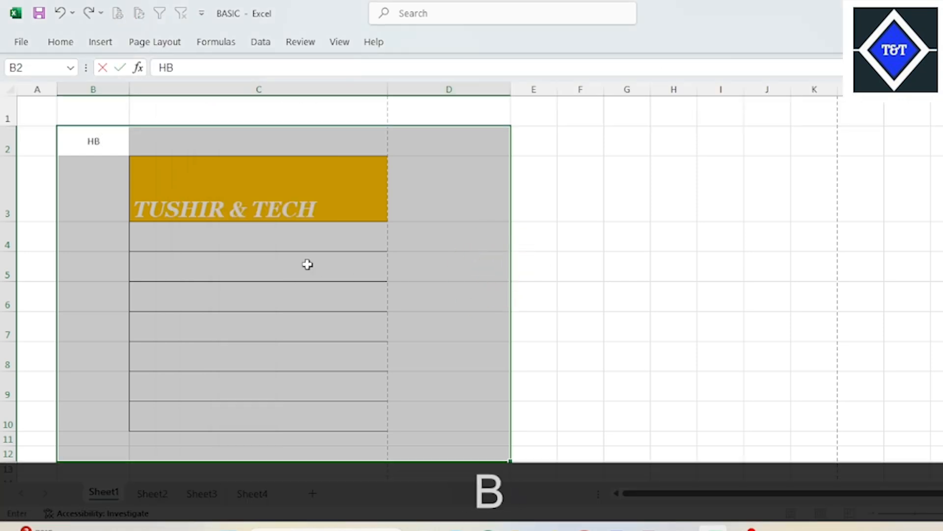
click(585, 280)
click(242, 185)
- Reapply Thick Outside Borders to the range B2:D12 and enter F in cell B2
drag(93, 141, 486, 431)
key(alt)
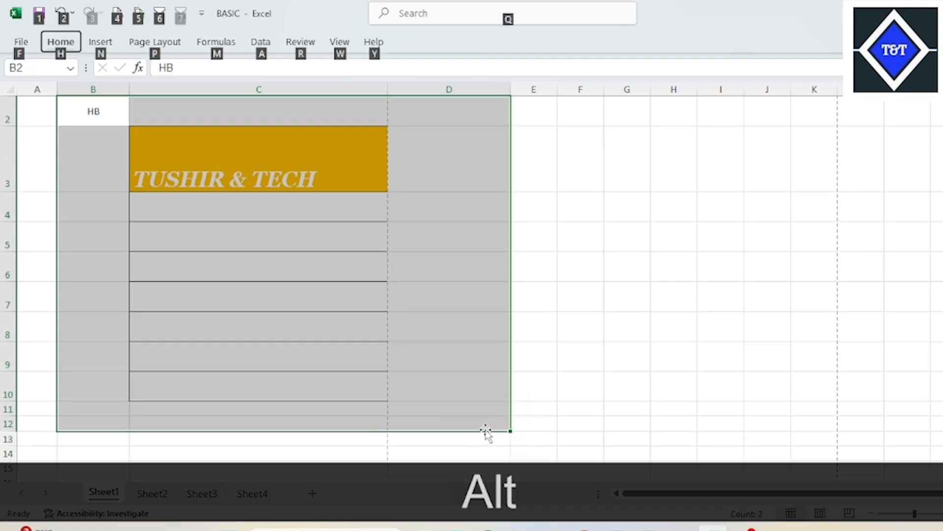
key(h)
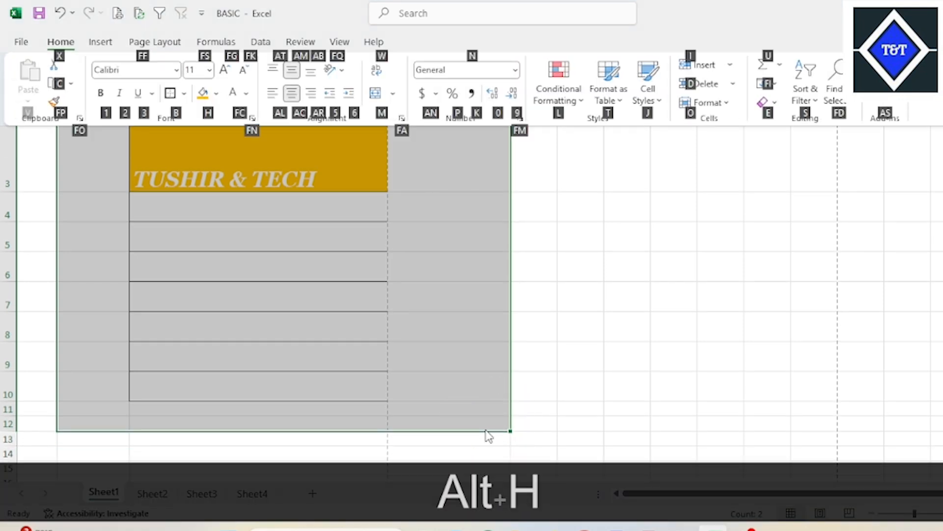
key(b)
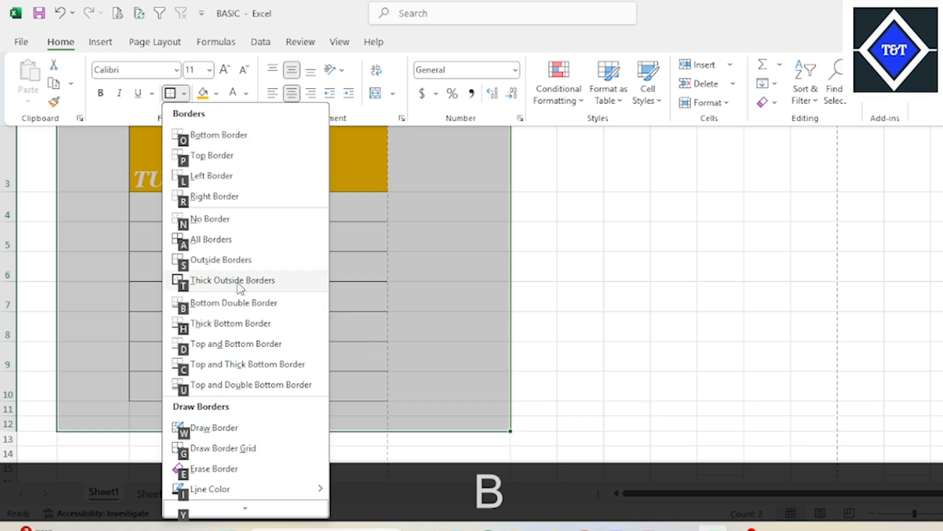
text(ftF)
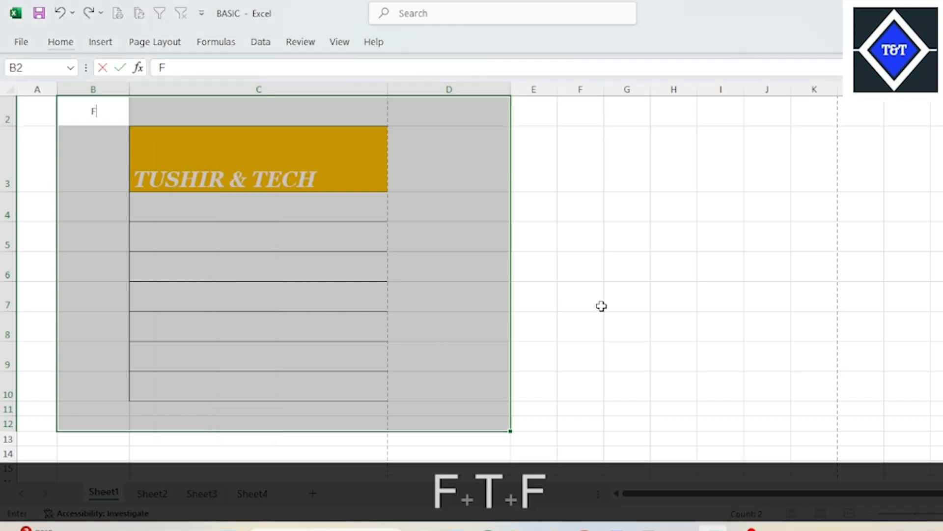
click(624, 305)
click(629, 252)
scroll(278, 278, up, 1)
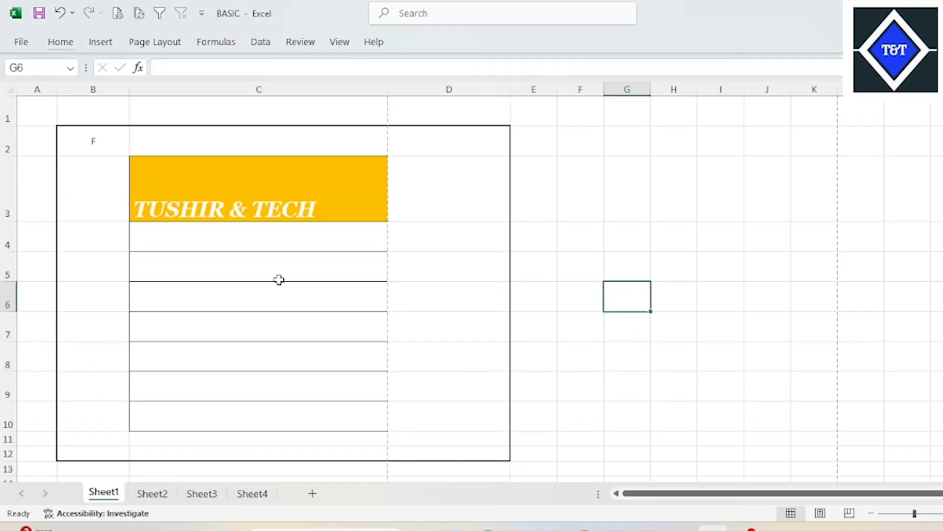
click(524, 248)
mouse_move(99, 150)
mouse_down()
mouse_move(421, 385)
mouse_move(442, 451)
mouse_up()
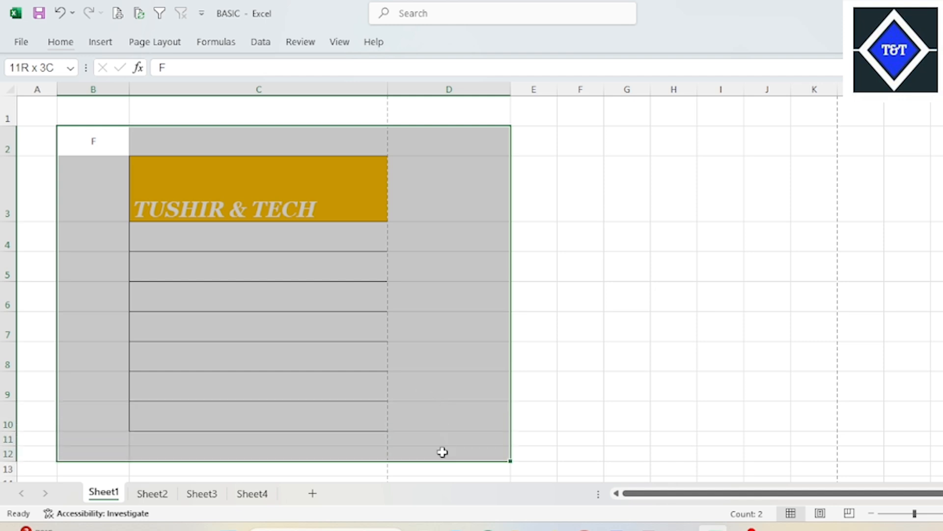
click(72, 50)
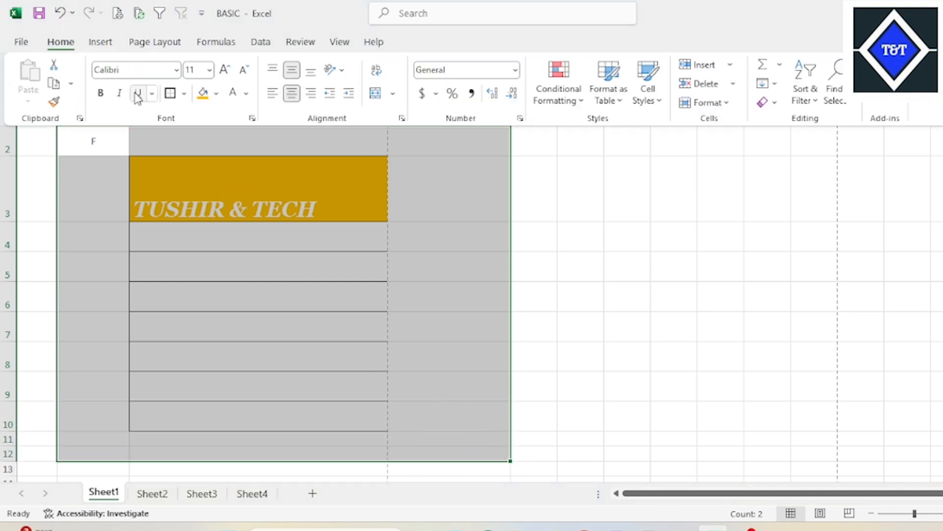
click(184, 94)
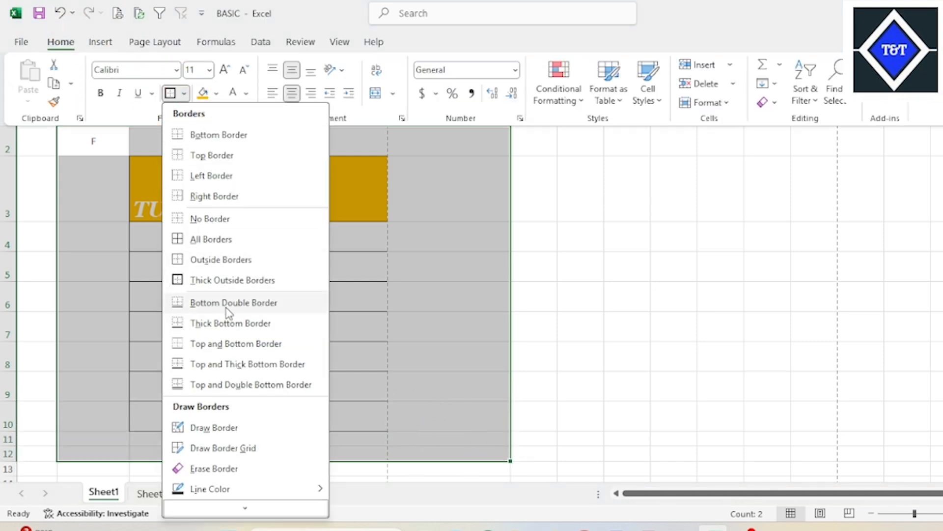
click(558, 283)
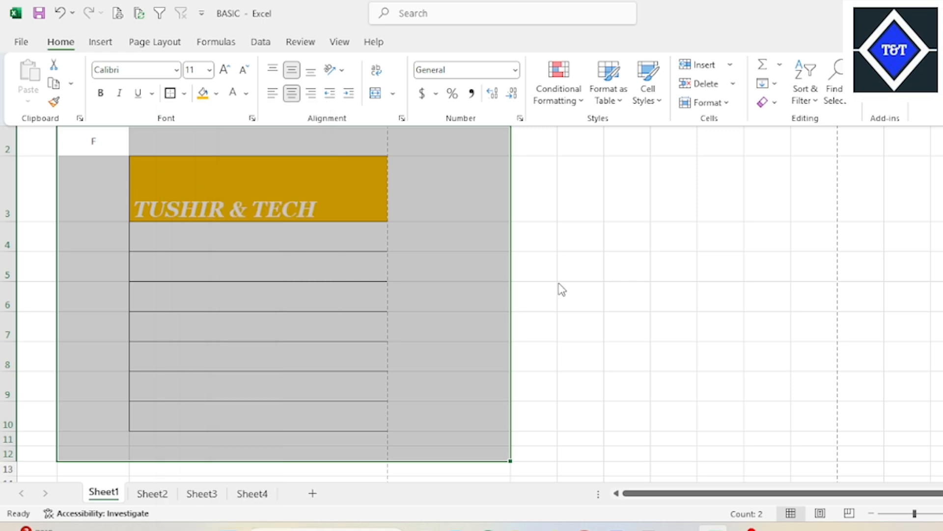
- Apply a Bottom Double Border to the TUSHIR & TECH cell C3
click(348, 176)
click(347, 194)
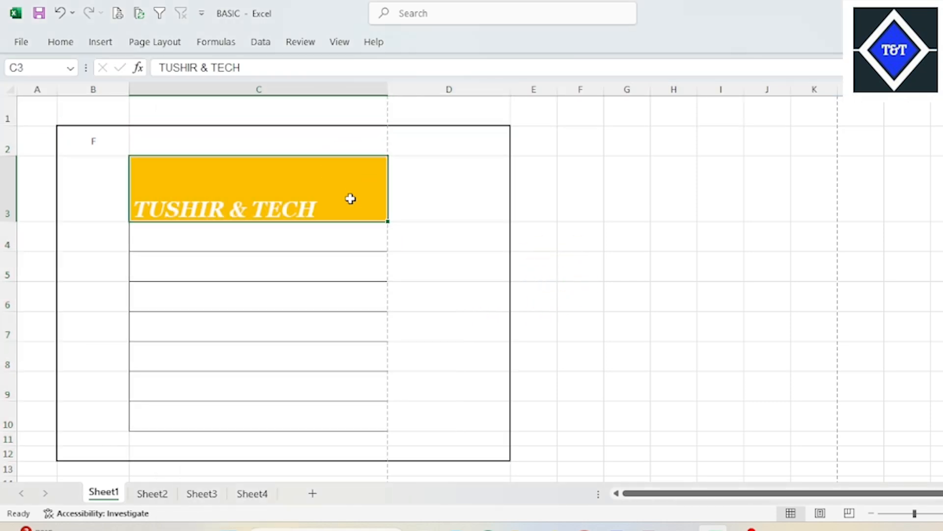
click(62, 42)
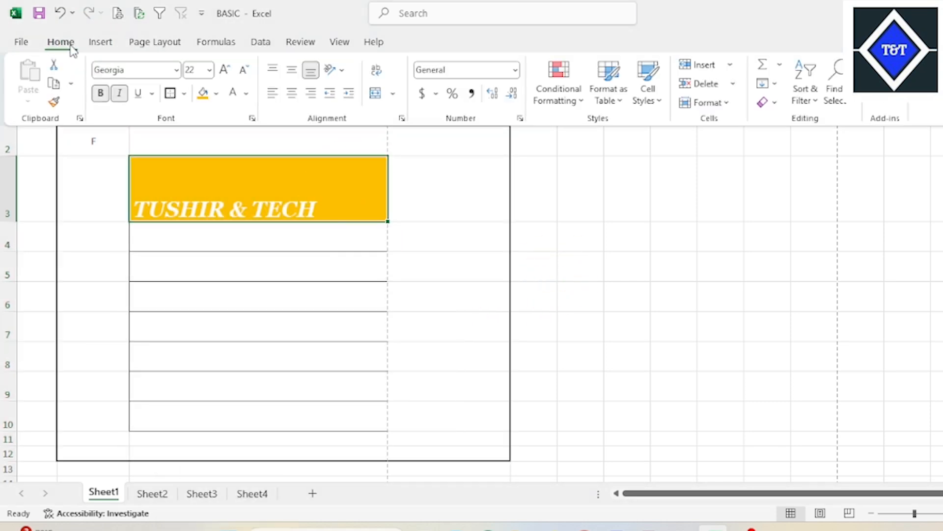
click(184, 94)
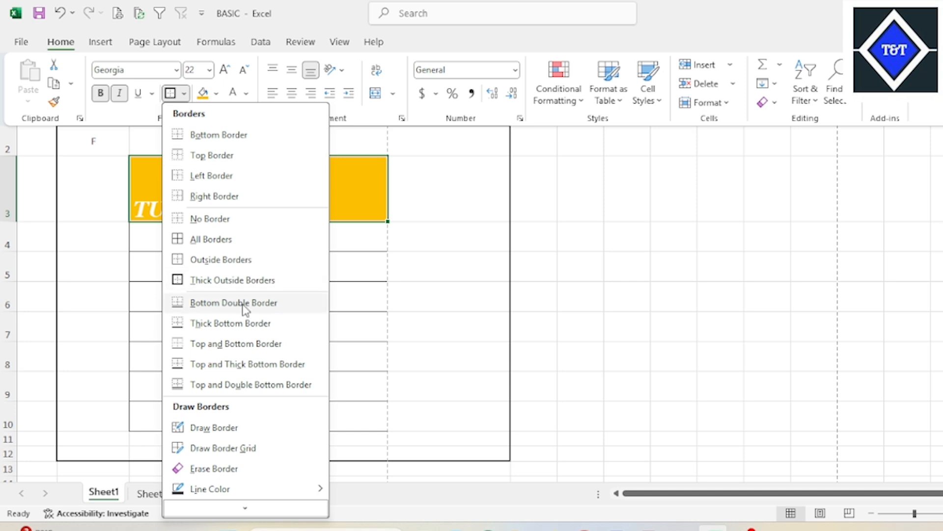
click(208, 307)
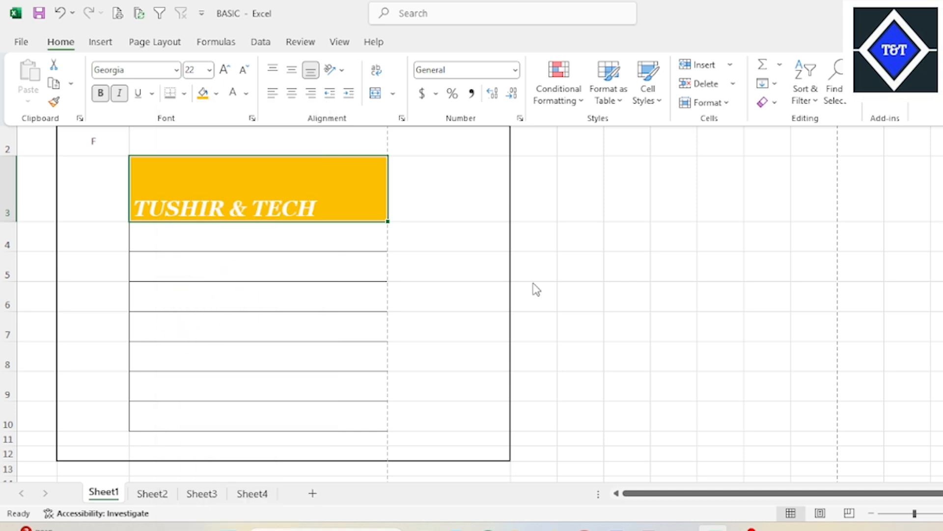
click(364, 265)
click(274, 202)
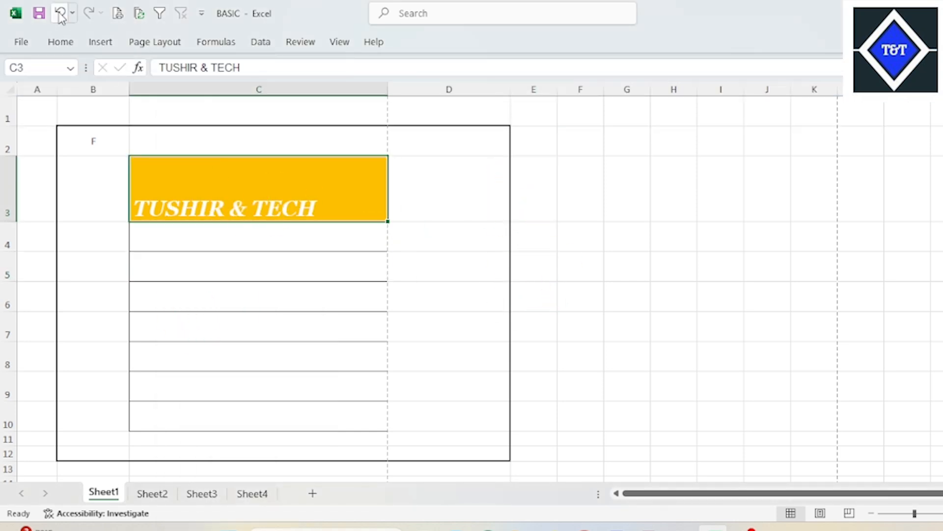
- Examine the bottom border of the TUSHIR & TECH cell in the print preview and return to the sheet
click(121, 12)
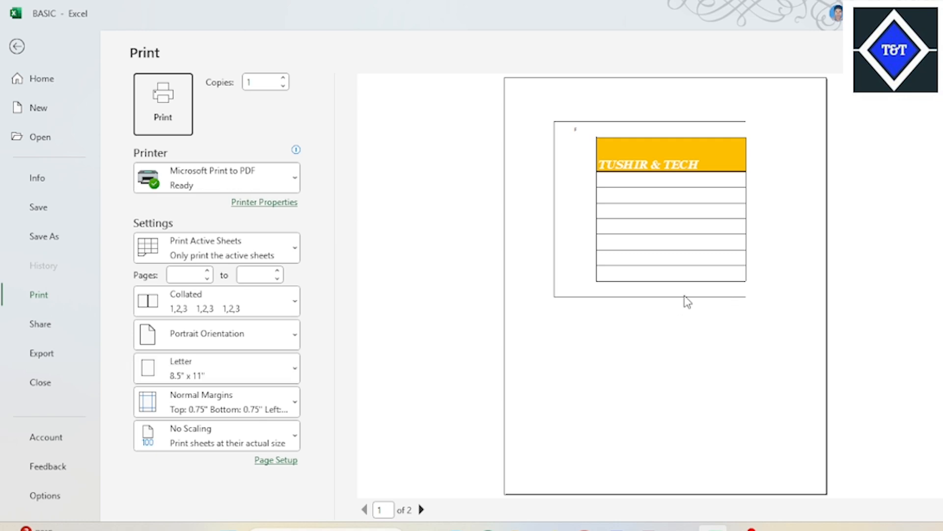
click(672, 189)
click(707, 172)
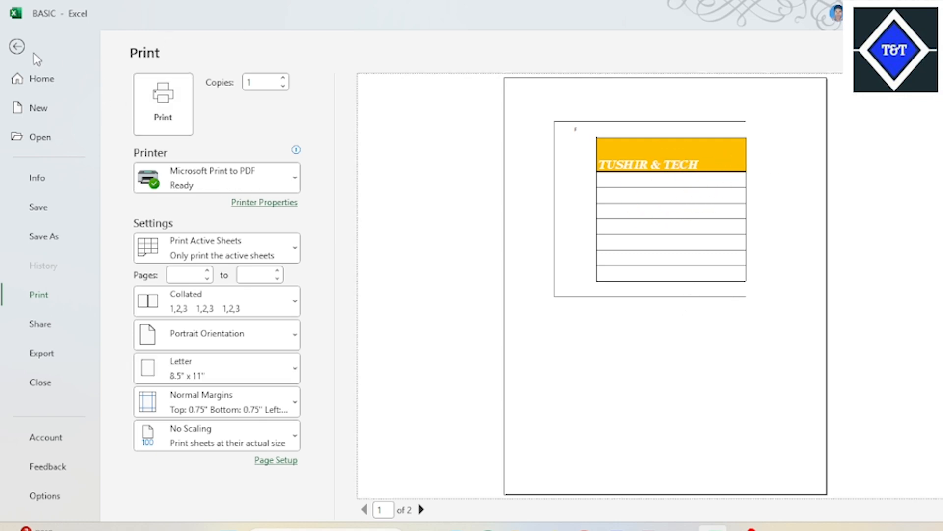
click(17, 46)
- Narrow columns D and C so the outer frame fits within the page width
click(577, 231)
drag(510, 89, 480, 89)
drag(392, 92, 365, 90)
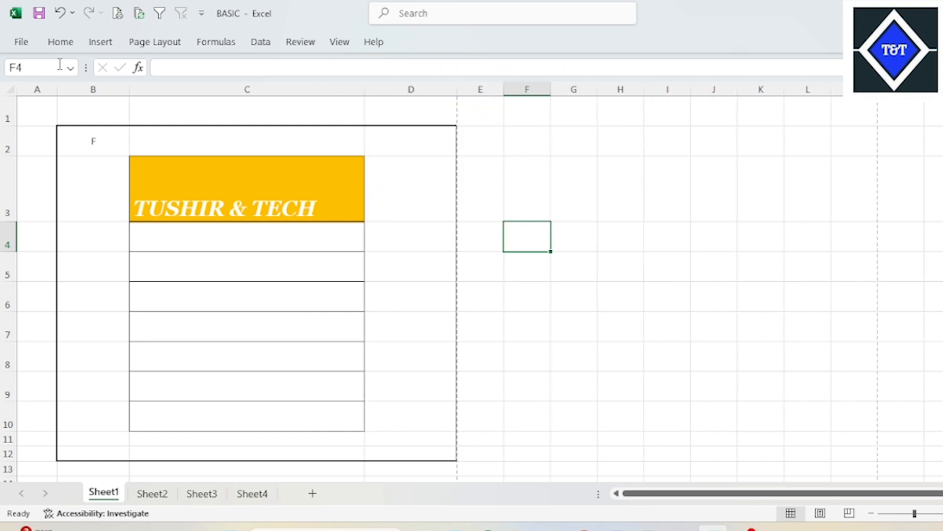
- Apply a Thick Bottom Border to the TUSHIR & TECH cell C3
click(62, 42)
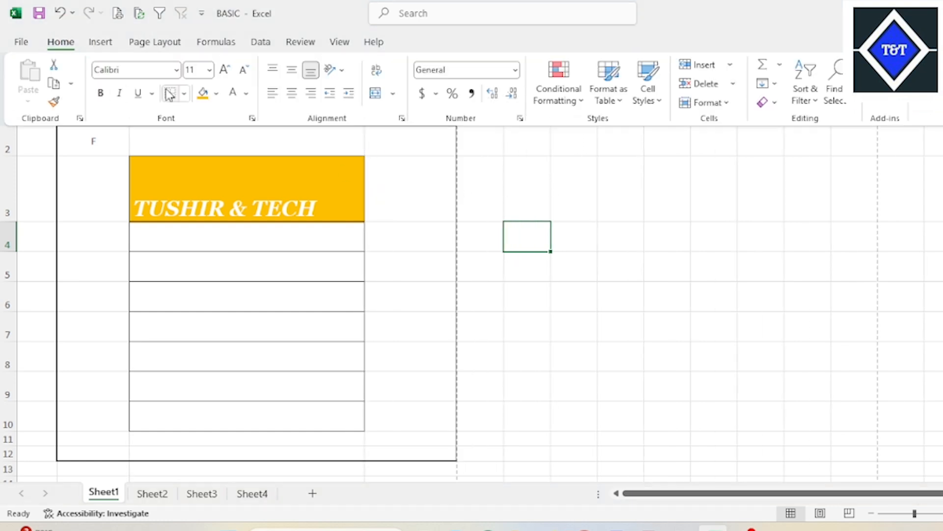
click(283, 215)
click(284, 214)
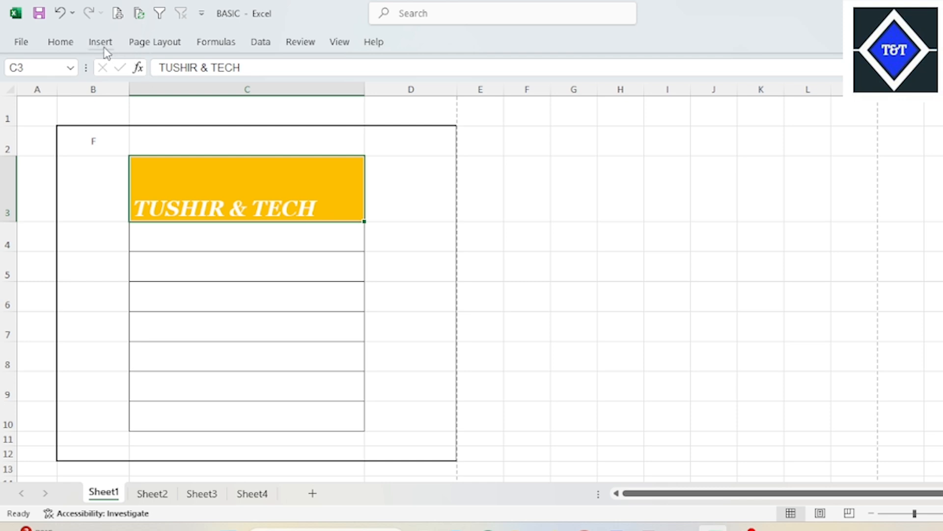
click(69, 44)
click(184, 94)
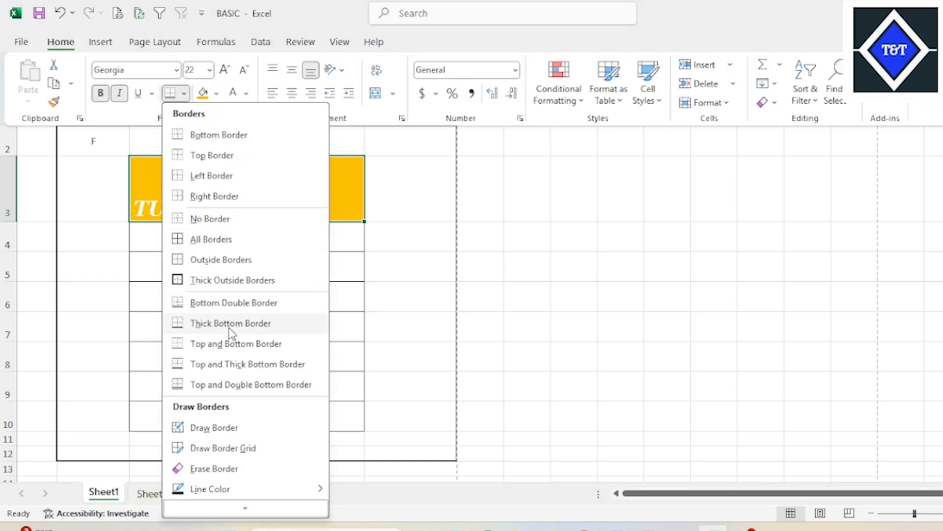
click(241, 325)
click(339, 174)
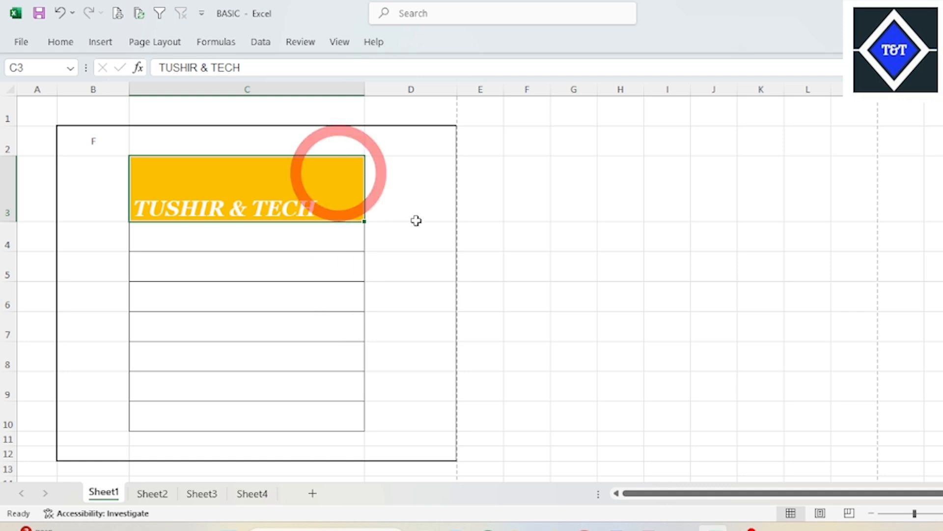
click(419, 196)
- Review the Border settings for cell C3 in the Format Cells dialog and close it without changing any option
click(244, 189)
click(61, 42)
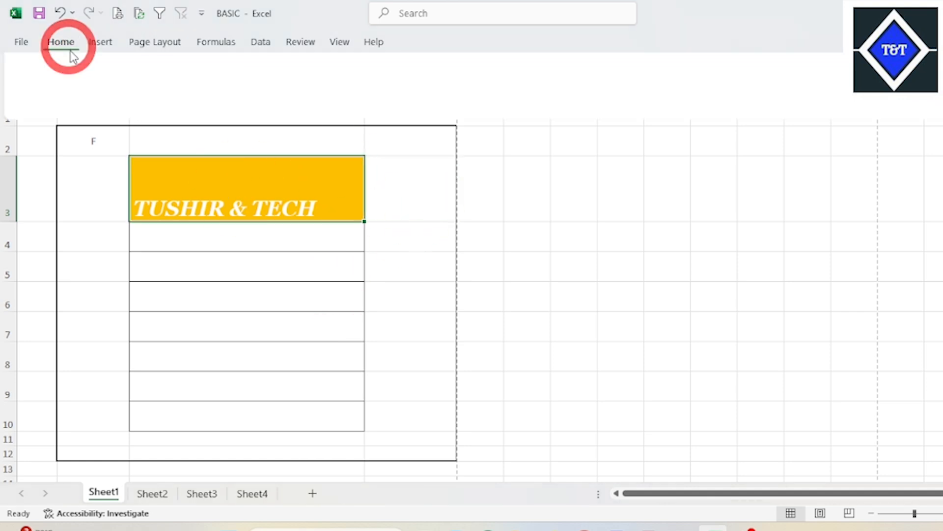
click(183, 93)
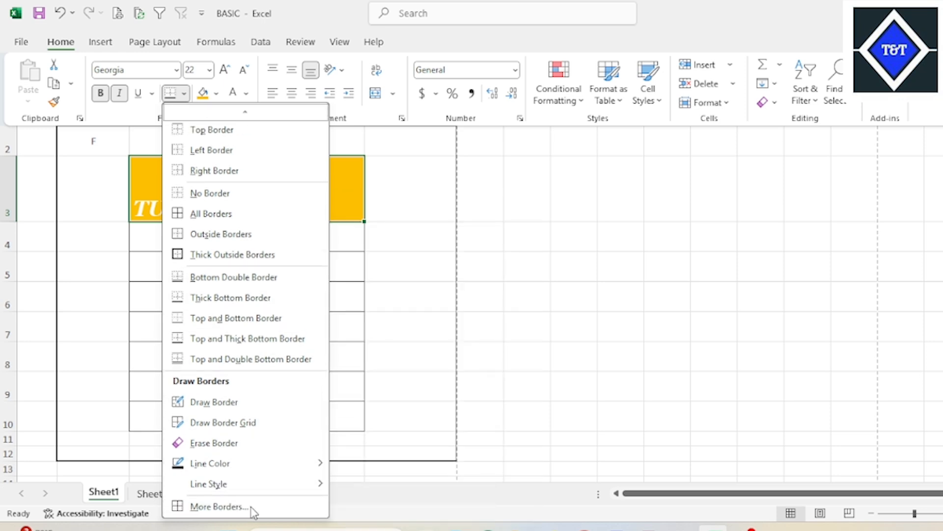
click(236, 507)
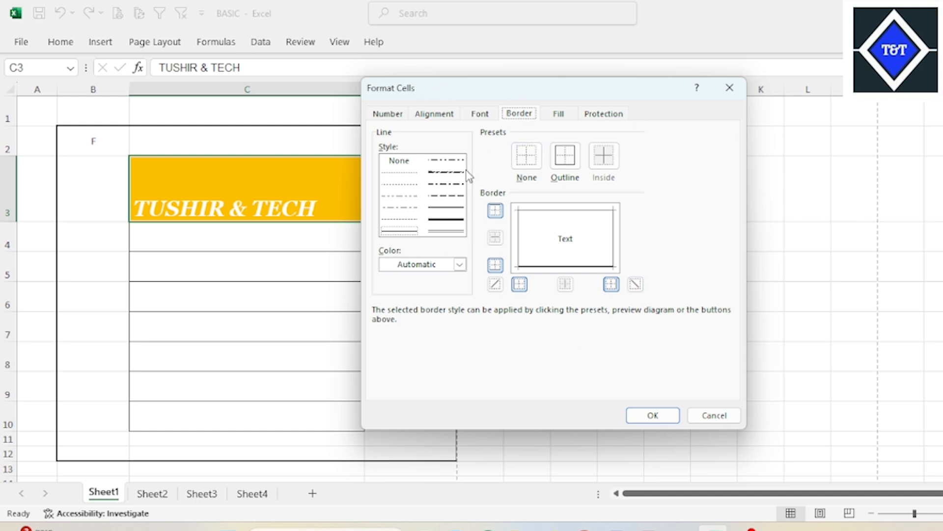
click(666, 421)
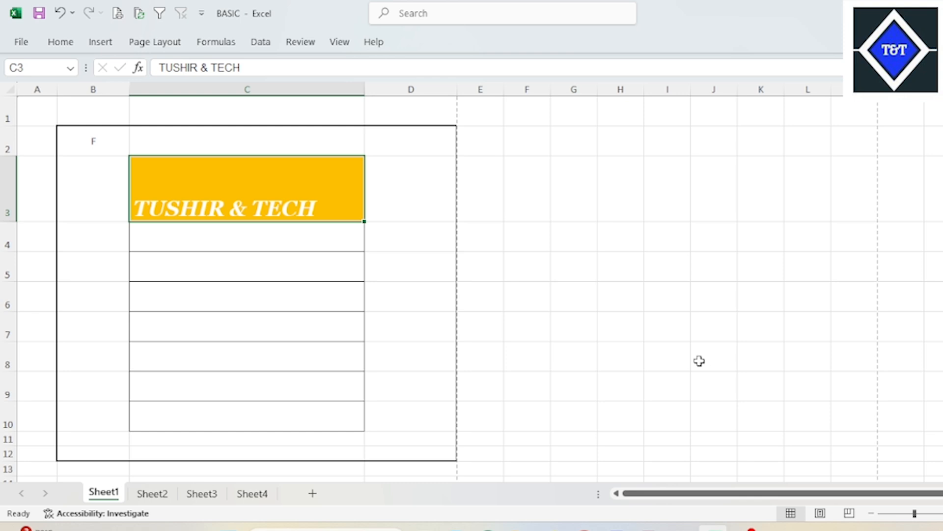
- Apply Middle Align to the TUSHIR & TECH text in cell C3
click(303, 248)
click(351, 185)
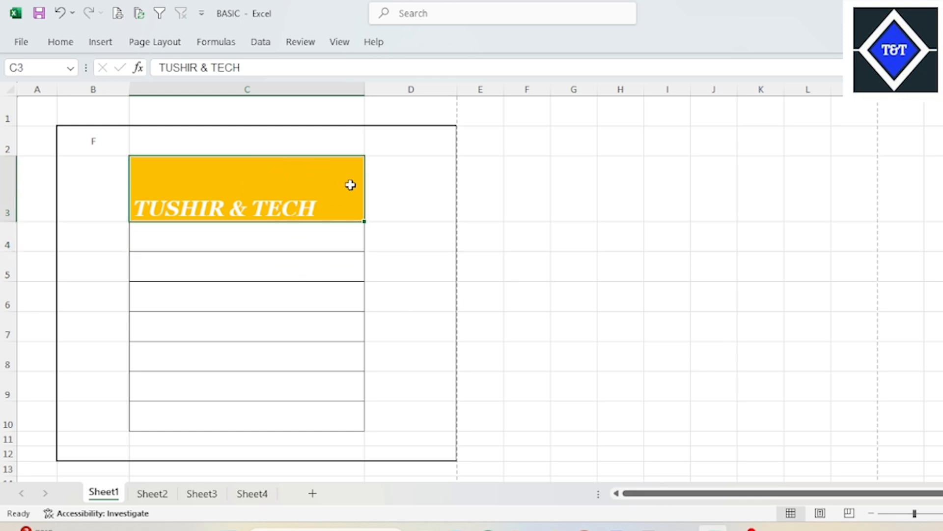
click(61, 42)
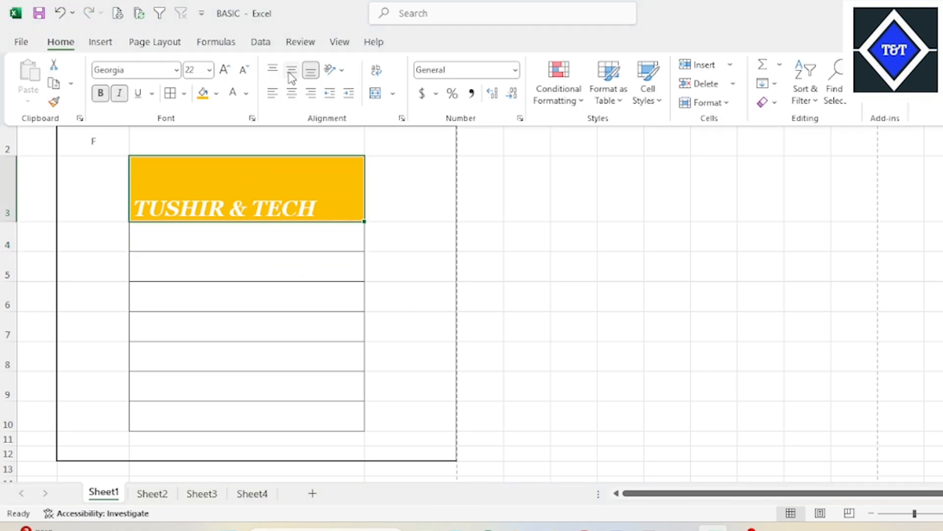
click(292, 71)
click(456, 199)
click(460, 203)
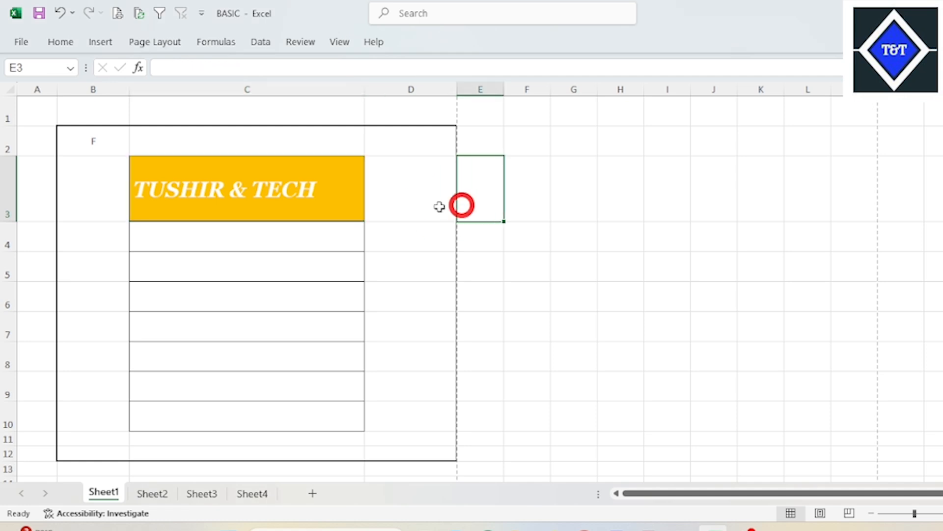
click(324, 199)
click(61, 42)
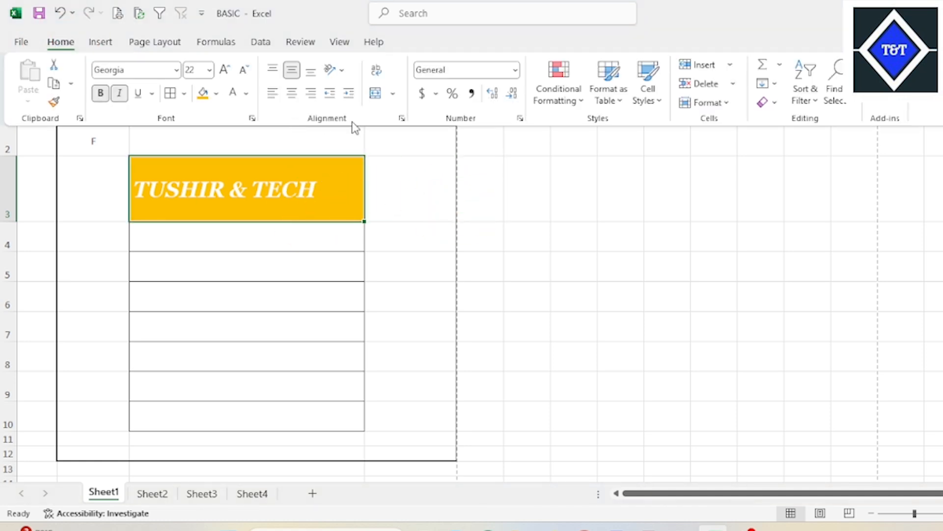
click(433, 224)
click(276, 200)
click(415, 204)
click(281, 205)
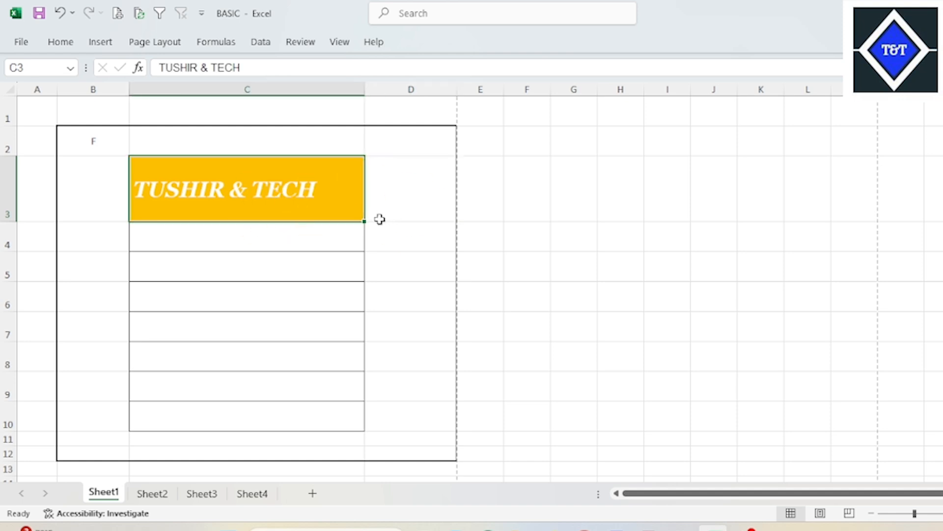
click(413, 215)
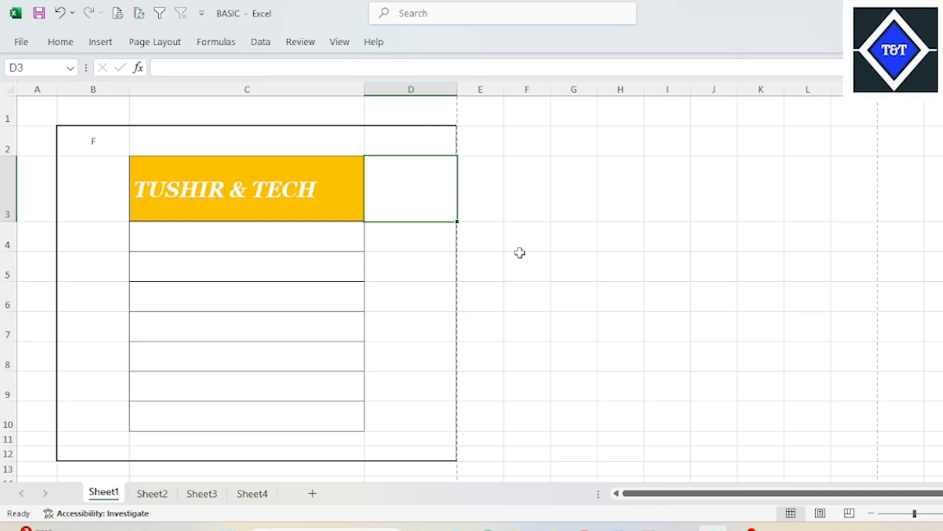
click(532, 270)
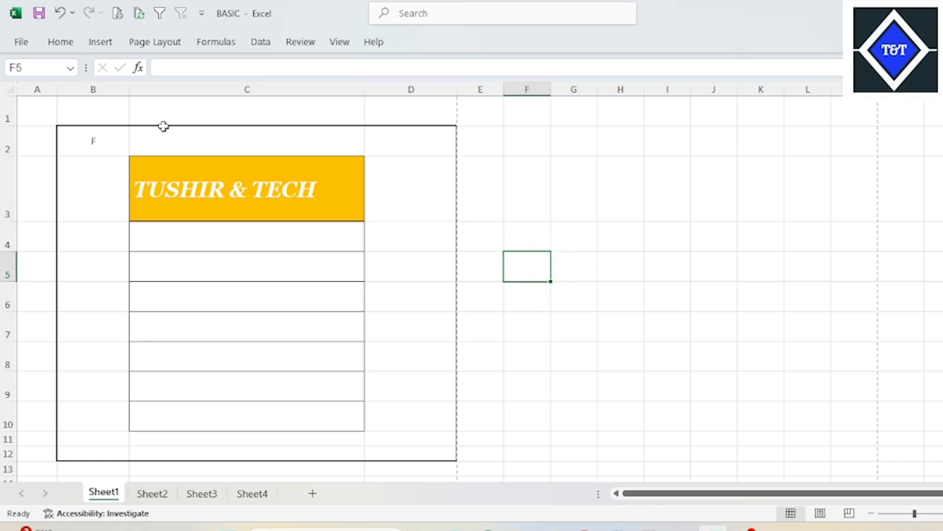